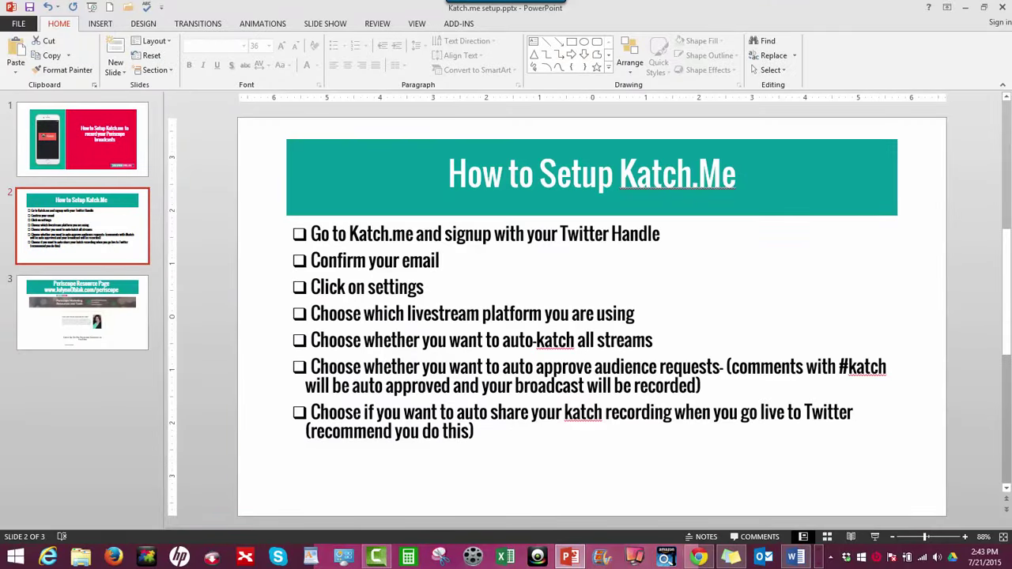
In Chrome, sign in to Katch.me with Twitter and land on the empty profile page
{"action": "left_click", "coordinate": [697, 557]}
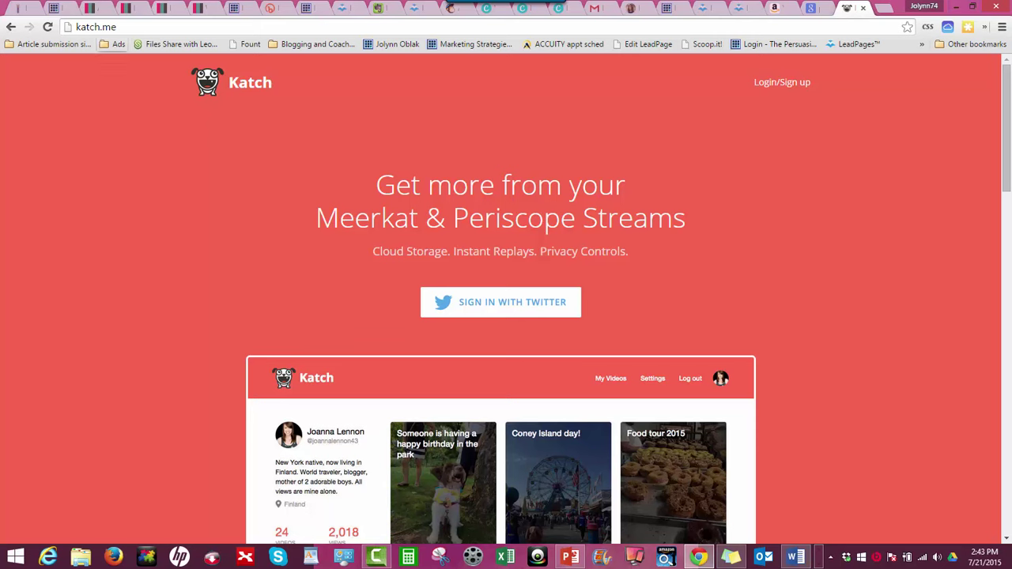
{"action": "key", "text": "F10"}
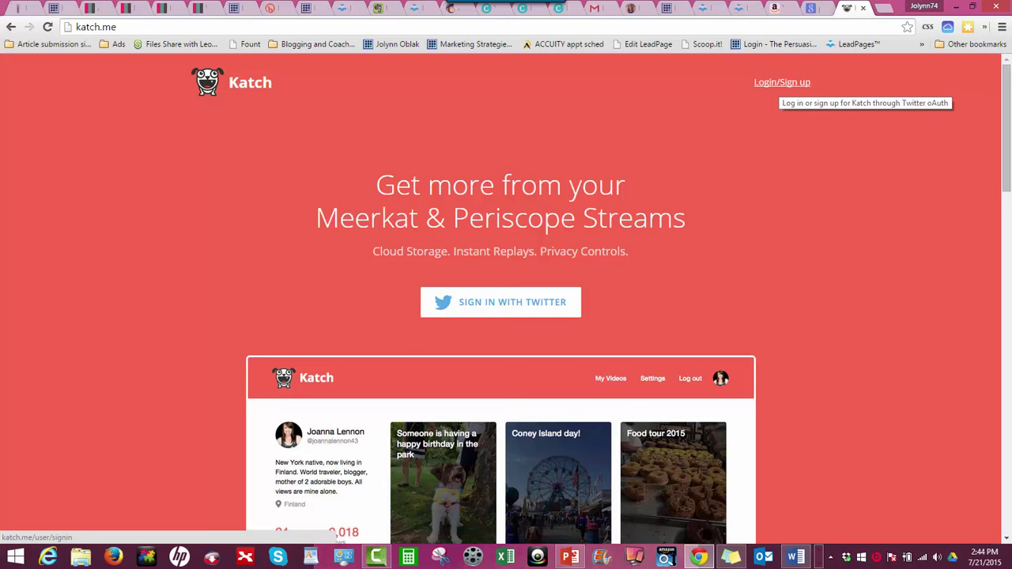
{"action": "left_click", "coordinate": [781, 82]}
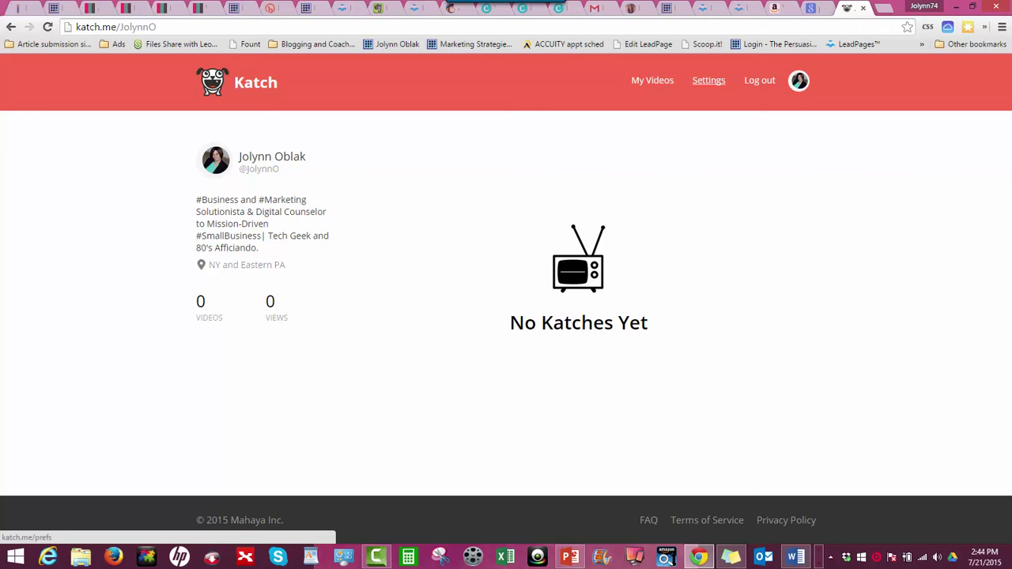
Open Katch.me Settings with Periscope selected and switch Auto-Katch all my streams off
{"action": "left_click", "coordinate": [709, 80]}
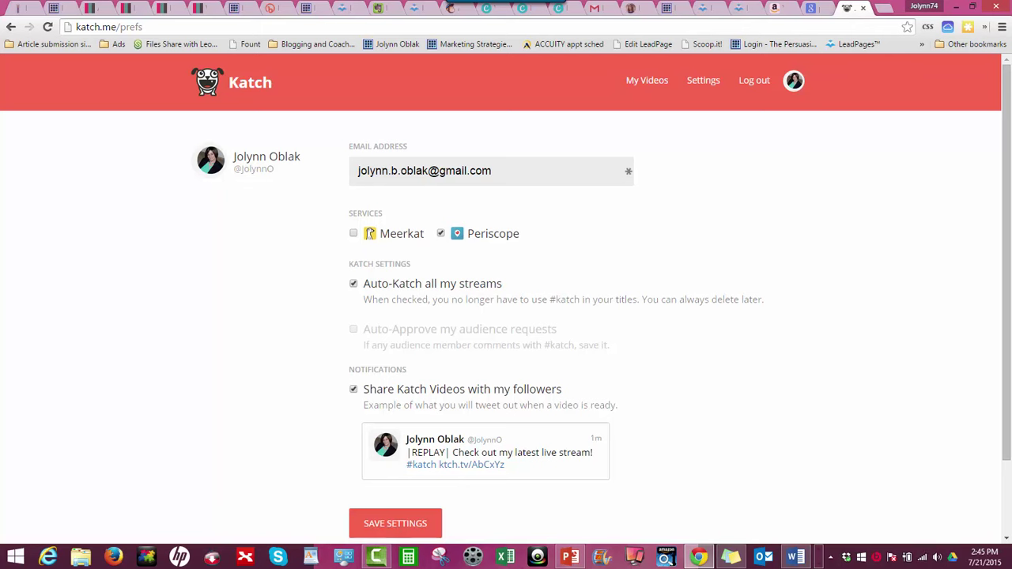
{"action": "left_click", "coordinate": [354, 283]}
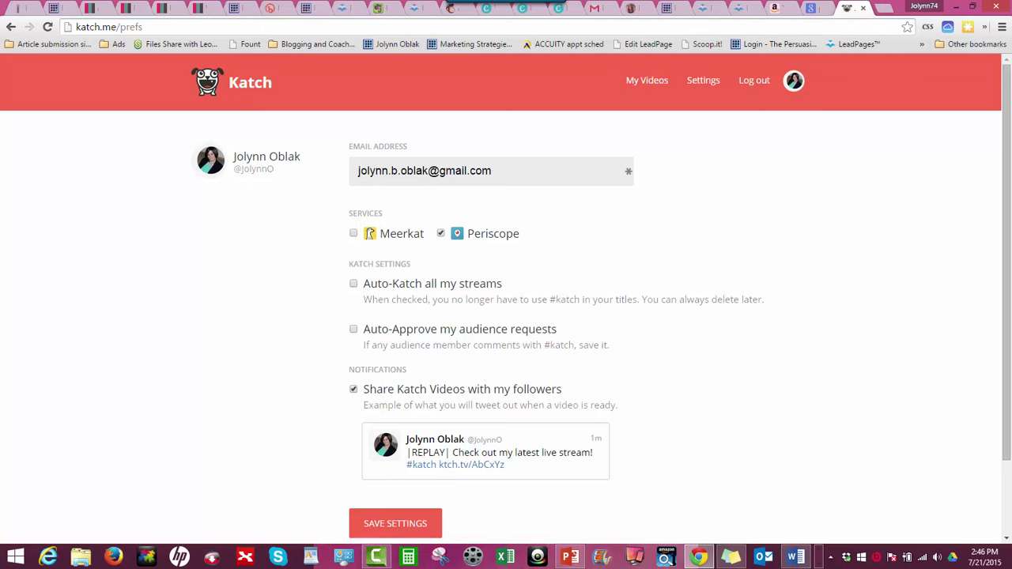
Turn Auto-Katch all my streams back on and uncheck 'Share Katch Videos with my followers'
{"action": "left_click", "coordinate": [353, 282]}
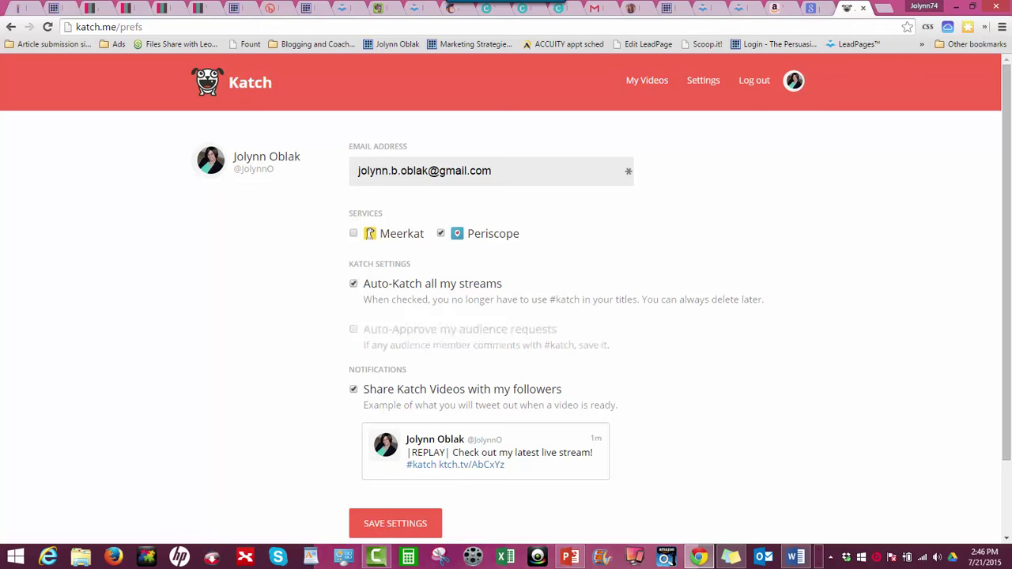
{"action": "scroll", "coordinate": [505, 316], "scroll_direction": "down", "scroll_amount": 2}
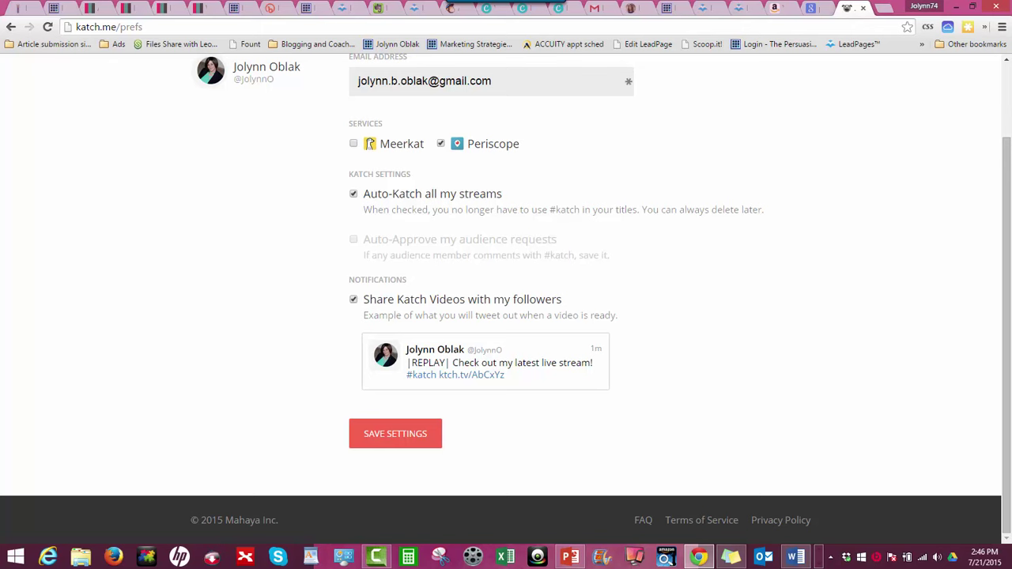
{"action": "left_click", "coordinate": [353, 299]}
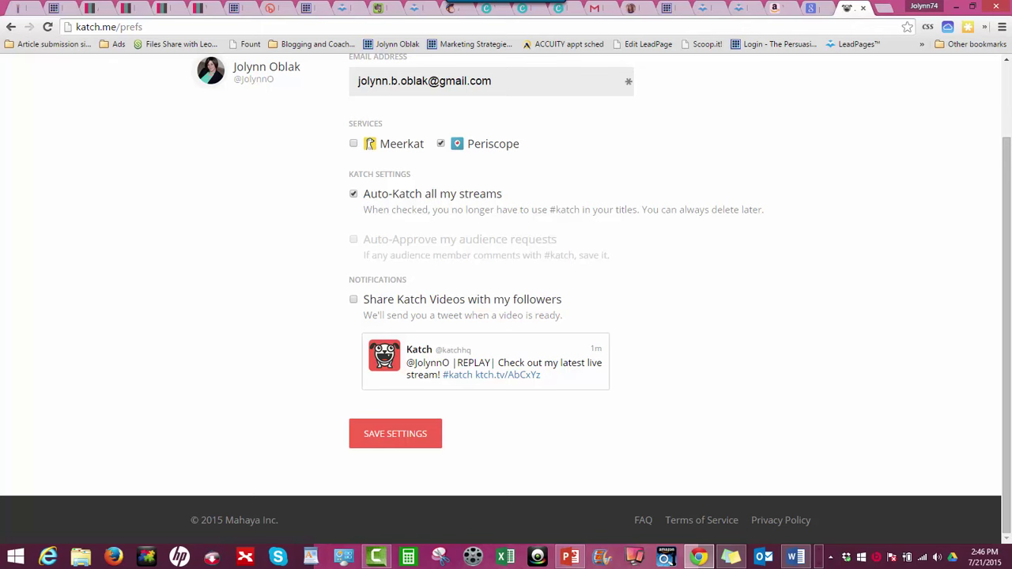
Save the settings and return to the profile showing 0 videos and 0 views
{"action": "left_click", "coordinate": [395, 433]}
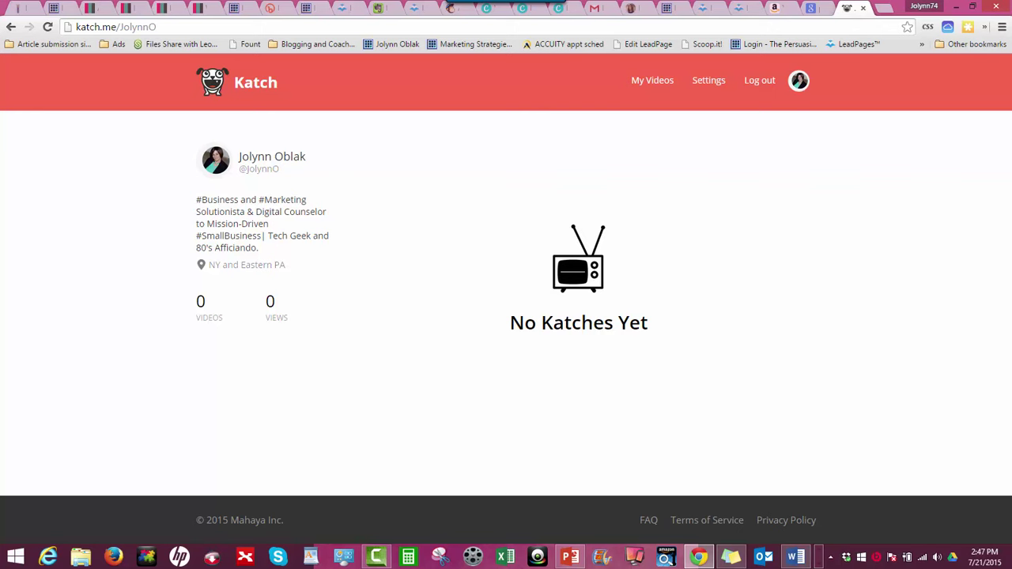
Replace the profile name in the katch.me address with the broadcaster's handle and load it
{"action": "left_click_drag", "start_coordinate": [157, 27], "coordinate": [121, 27]}
{"action": "type", "text": "joyo"}
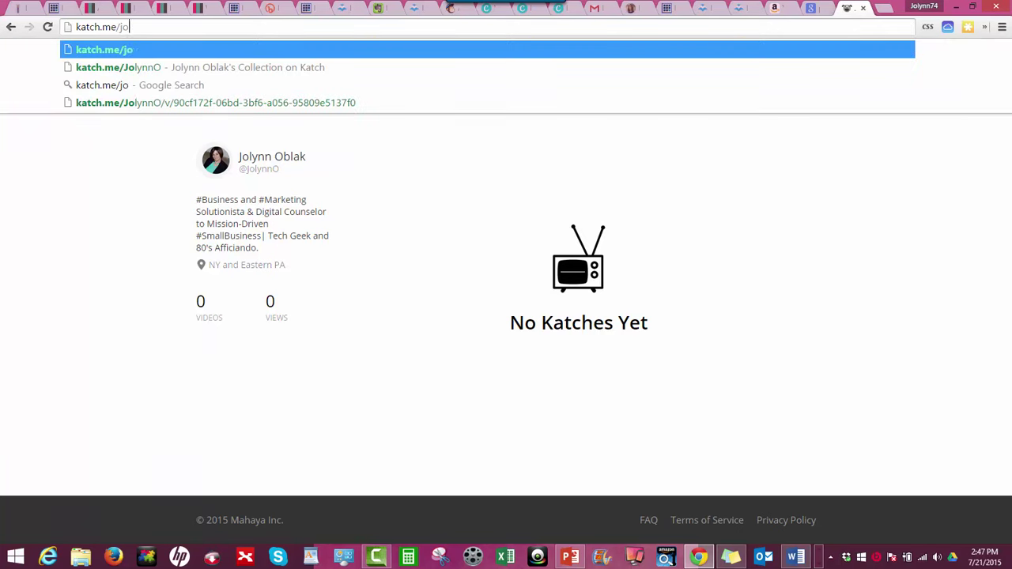
{"action": "key", "text": "BackSpace"}
{"action": "key", "text": "BackSpace"}
{"action": "key", "text": "BackSpace"}
{"action": "key", "text": "BackSpace"}
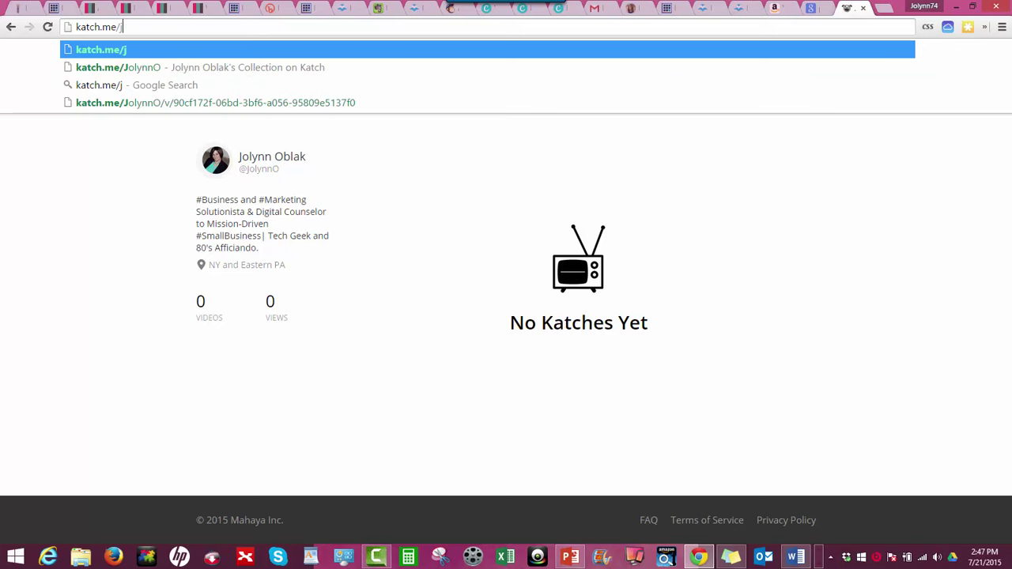
{"action": "type", "text": "laurahesson"}
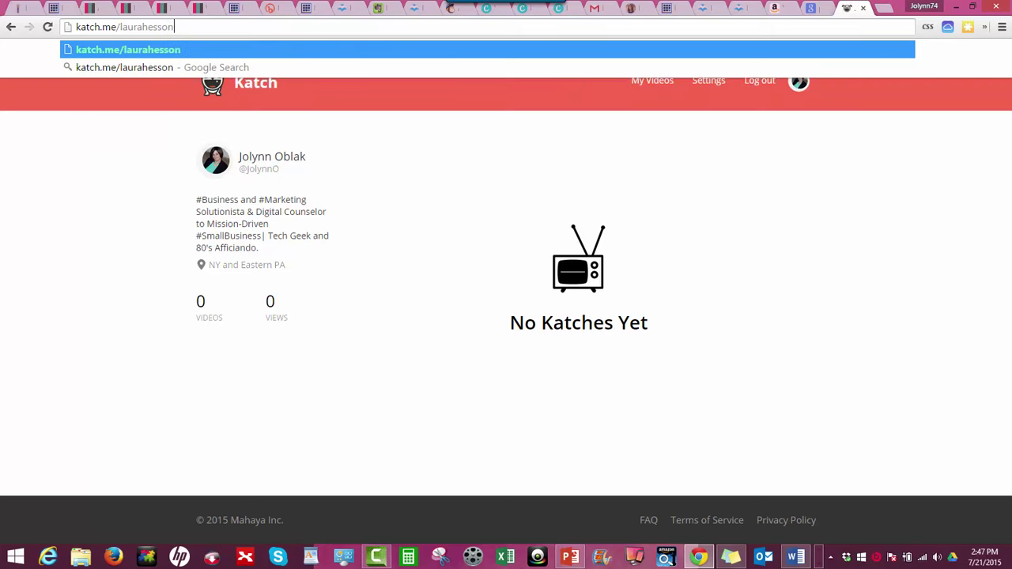
{"action": "key", "text": "Return"}
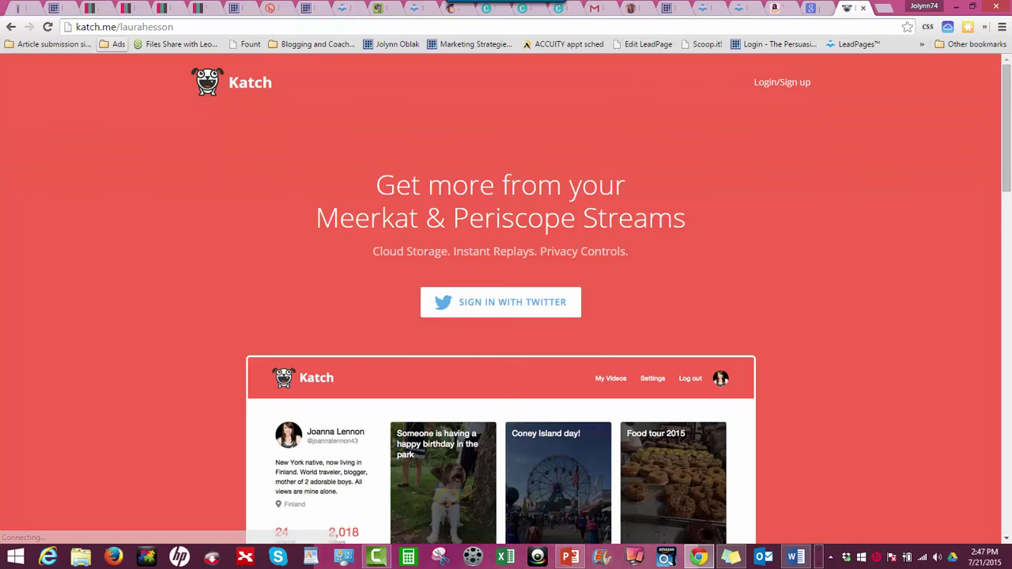
Correct the misspelled broadcaster handle in the address and reload the page
{"action": "key", "text": "ctrl+l"}
{"action": "key", "text": "End"}
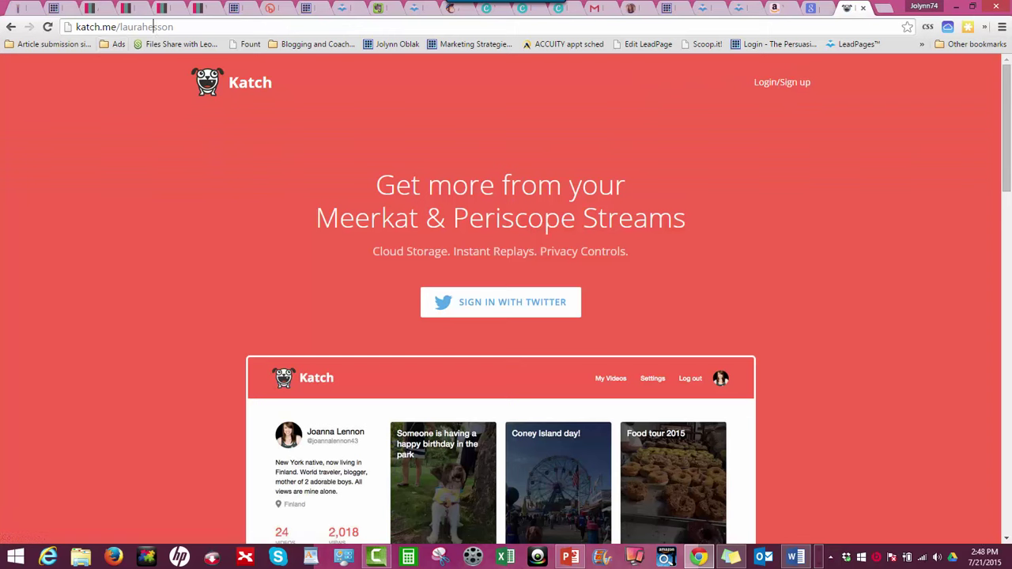
{"action": "key", "text": "ctrl+shift+Left"}
{"action": "left_click", "coordinate": [148, 27]}
{"action": "type", "text": "ussonn"}
{"action": "key", "text": "Delete"}
{"action": "key", "text": "Delete"}
{"action": "key", "text": "Delete"}
{"action": "key", "text": "Delete"}
{"action": "key", "text": "Delete"}
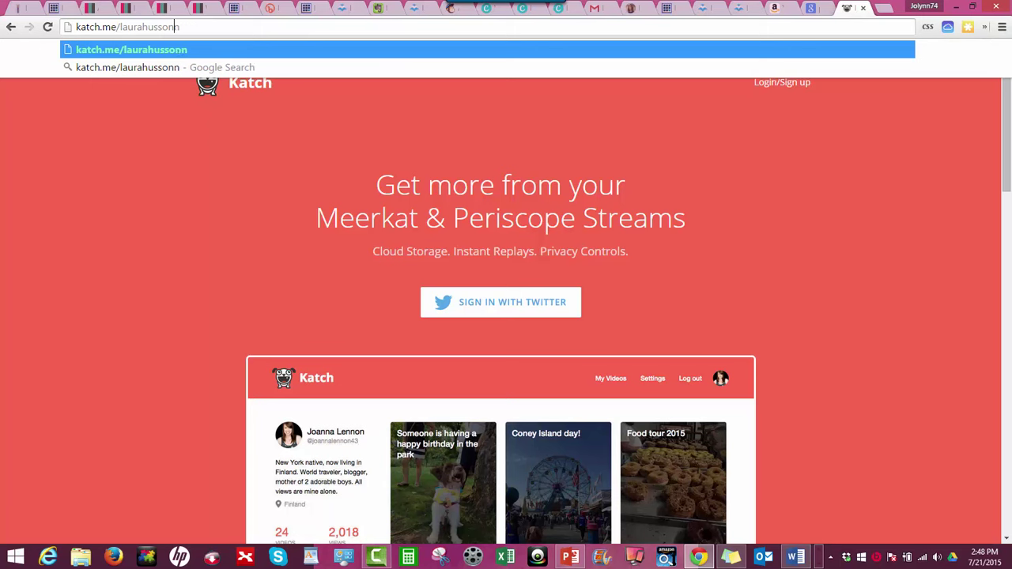
{"action": "key", "text": "Delete"}
{"action": "key", "text": "Return"}
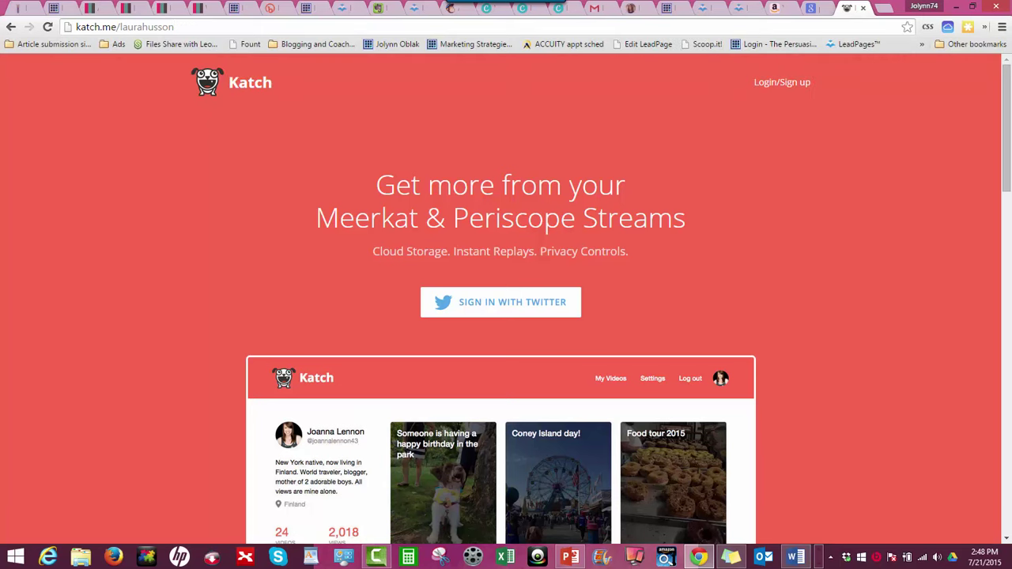
Fix the handle's ending via the autocomplete suggestion to open the broadcaster's 18-video profile
{"action": "key", "text": "shift+Left"}
{"action": "key", "text": "shift+Left"}
{"action": "key", "text": "shift+Left"}
{"action": "key", "text": "shift+Left"}
{"action": "key", "text": "shift+Left"}
{"action": "key", "text": "shift+Left"}
{"action": "key", "text": "shift+Left"}
{"action": "key", "text": "shift+Left"}
{"action": "key", "text": "shift+Left"}
{"action": "key", "text": "shift+Left"}
{"action": "key", "text": "shift+Left"}
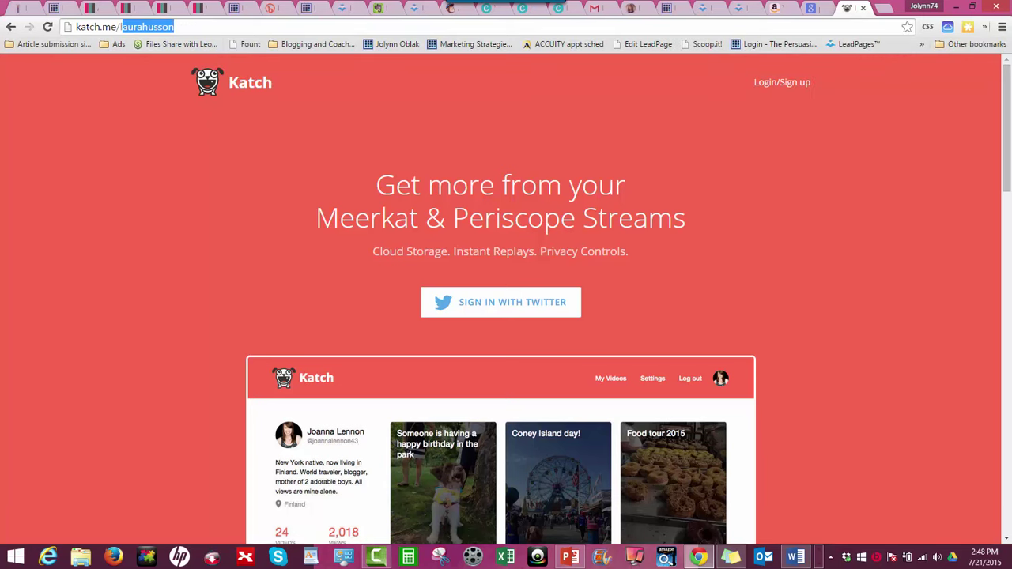
{"action": "key", "text": "shift+Left"}
{"action": "type", "text": "to"}
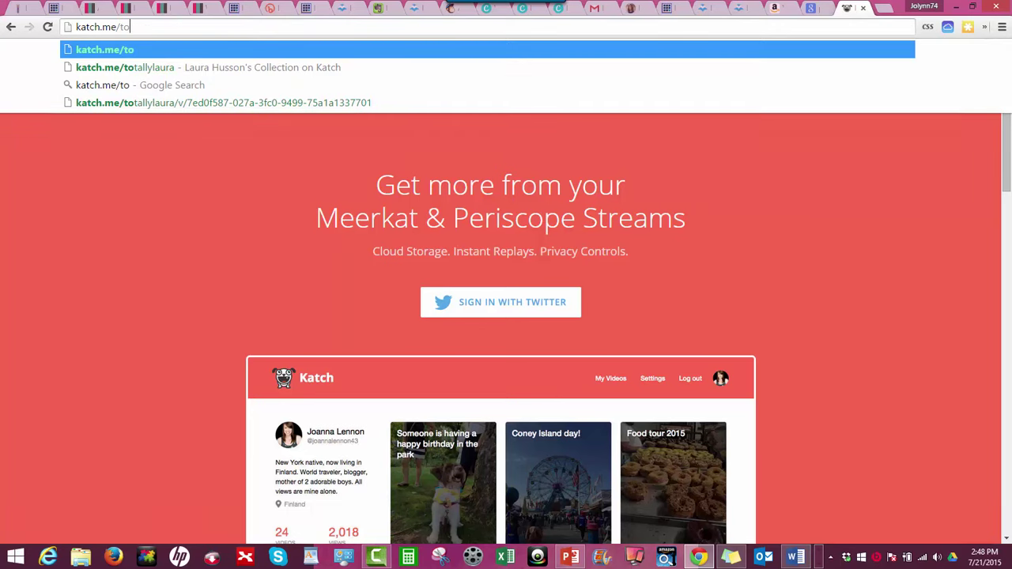
{"action": "key", "text": "Down"}
{"action": "key", "text": "Return"}
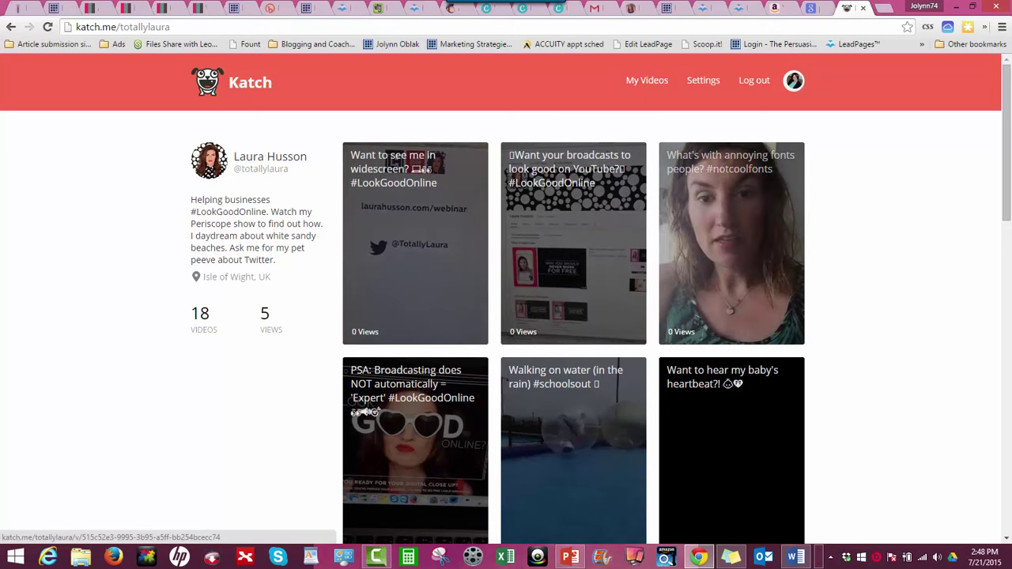
Browse the broadcaster's video grid and open the polka-dot YouTube broadcast replay
{"action": "scroll", "coordinate": [573, 316], "scroll_direction": "down", "scroll_amount": 2}
{"action": "scroll", "coordinate": [573, 316], "scroll_direction": "up", "scroll_amount": 2}
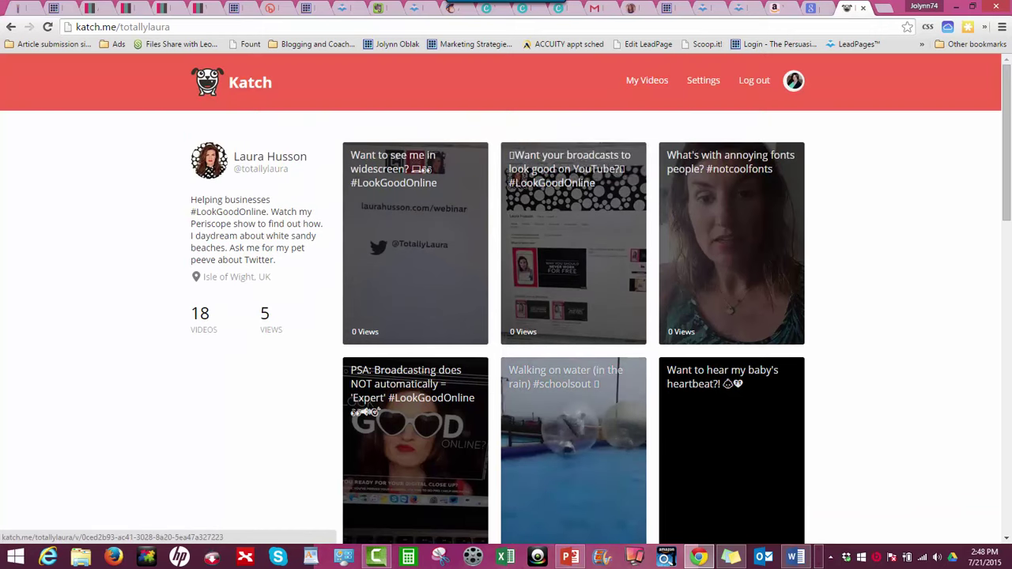
{"action": "scroll", "coordinate": [573, 316], "scroll_direction": "down", "scroll_amount": 2}
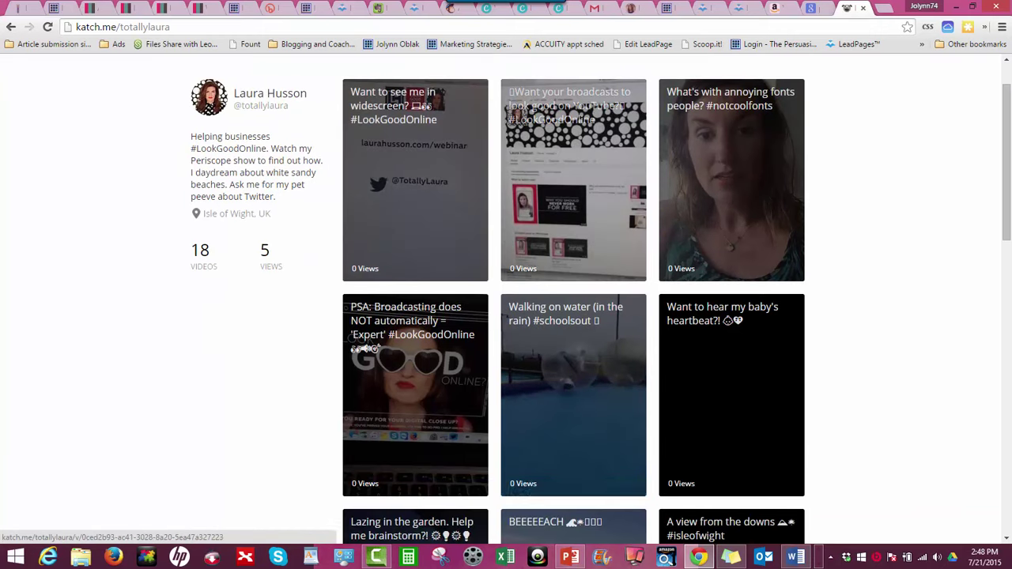
{"action": "left_click", "coordinate": [557, 190]}
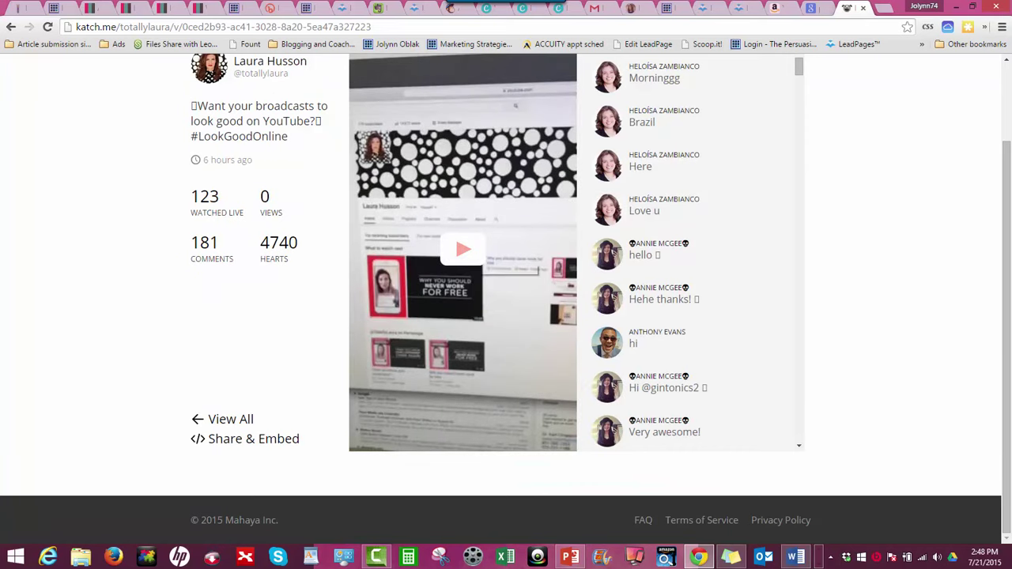
Scroll through the broadcast's chat comments and stats: 123 watched live, 181 comments, 4740 hearts
{"action": "scroll", "coordinate": [466, 253], "scroll_direction": "up", "scroll_amount": 2}
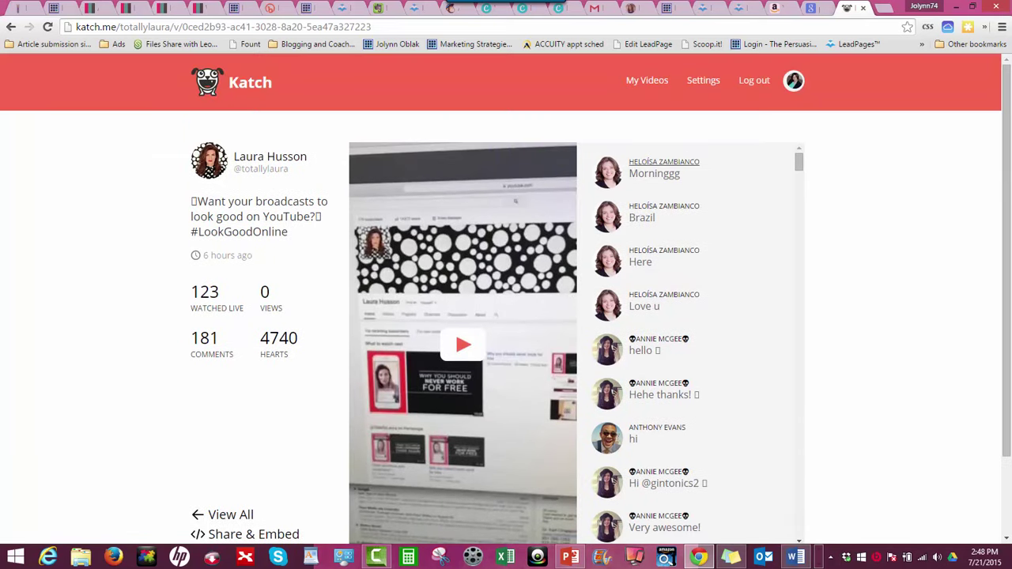
{"action": "scroll", "coordinate": [687, 340], "scroll_direction": "down", "scroll_amount": 2}
{"action": "scroll", "coordinate": [688, 340], "scroll_direction": "down", "scroll_amount": 6}
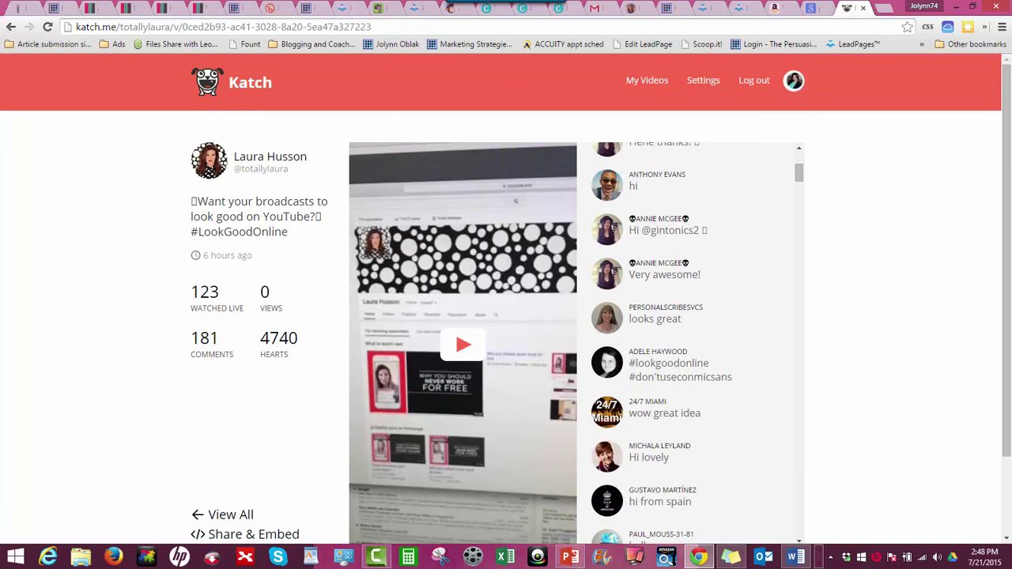
{"action": "scroll", "coordinate": [688, 340], "scroll_direction": "up", "scroll_amount": 6}
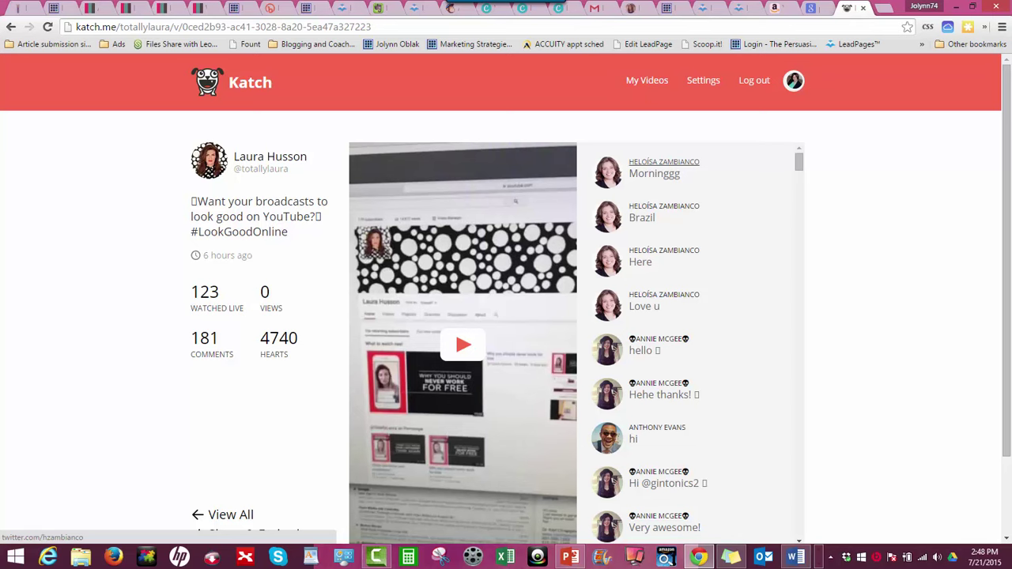
{"action": "scroll", "coordinate": [664, 162], "scroll_direction": "down", "scroll_amount": 10}
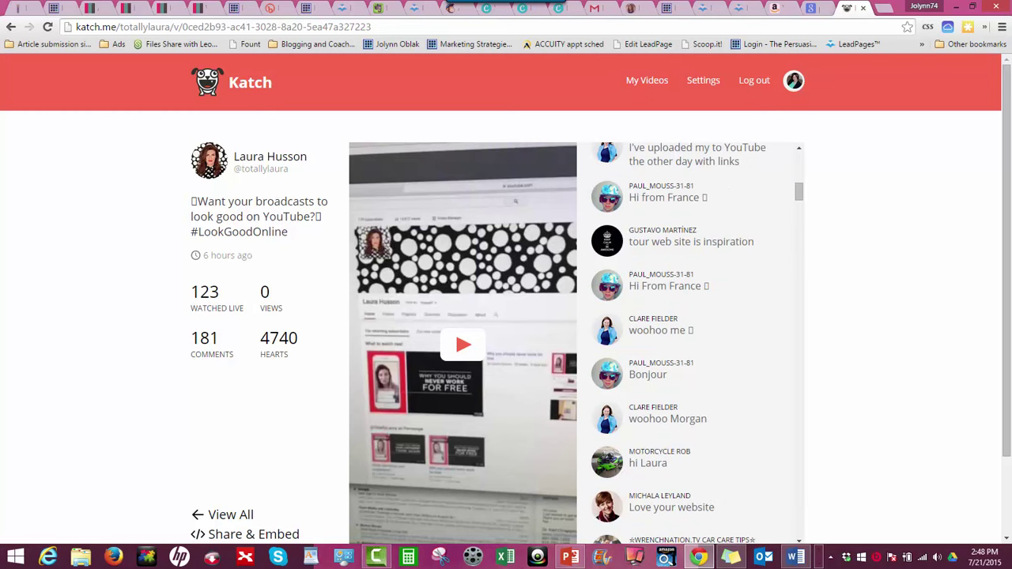
{"action": "scroll", "coordinate": [688, 340], "scroll_direction": "down", "scroll_amount": 3}
{"action": "scroll", "coordinate": [688, 340], "scroll_direction": "up", "scroll_amount": 10}
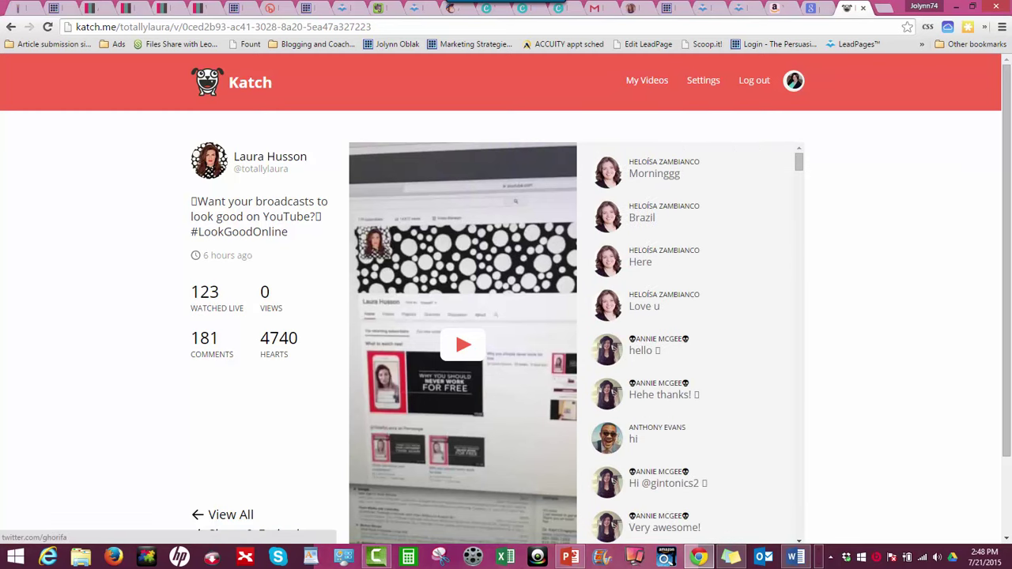
{"action": "scroll", "coordinate": [506, 301], "scroll_direction": "down", "scroll_amount": 1}
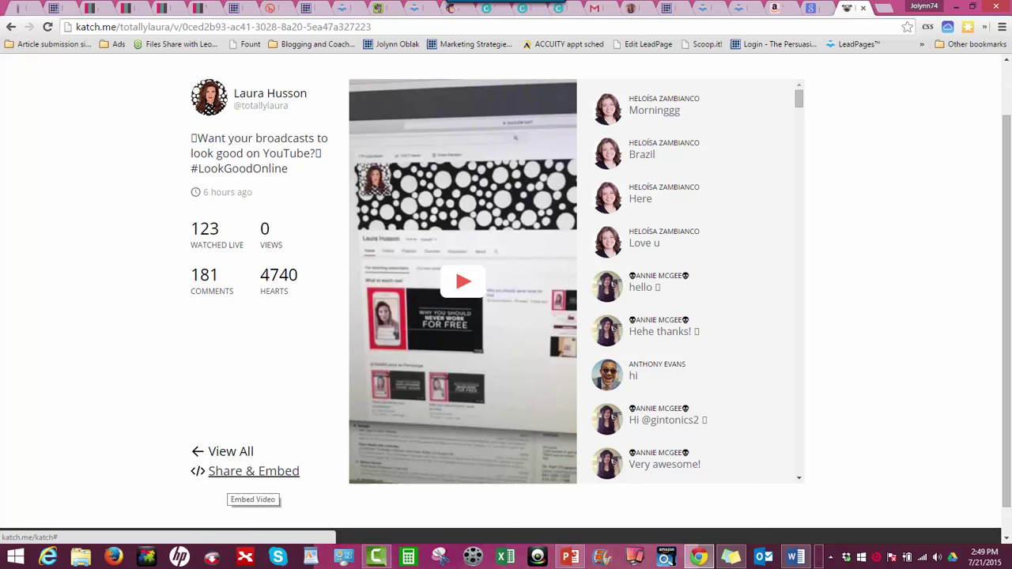
In Embed & Share, select the permalink and the full 640×569 iframe embed code, then close it
{"action": "left_click", "coordinate": [253, 471]}
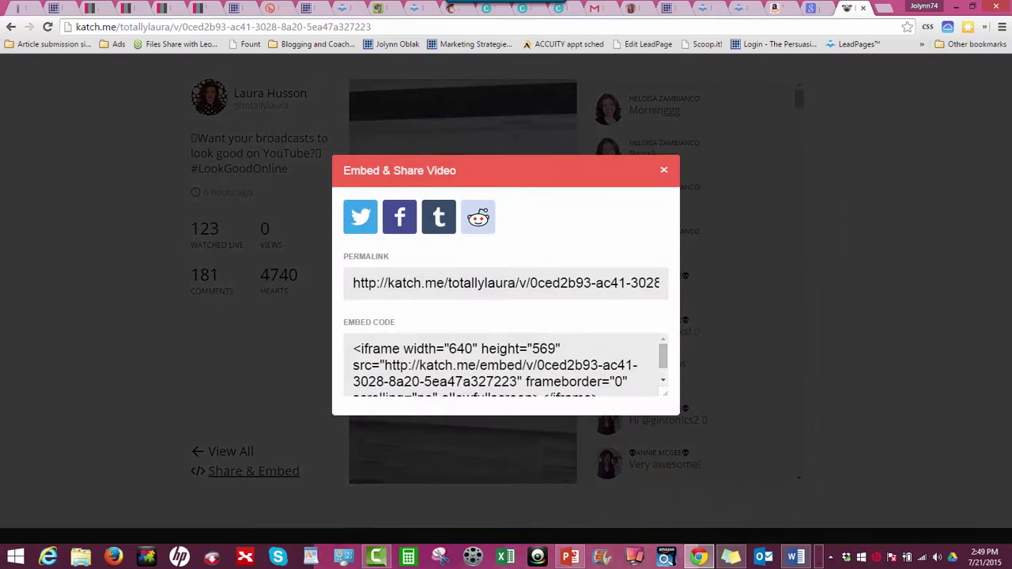
{"action": "left_click_drag", "start_coordinate": [352, 283], "coordinate": [663, 283]}
{"action": "left_click", "coordinate": [505, 366]}
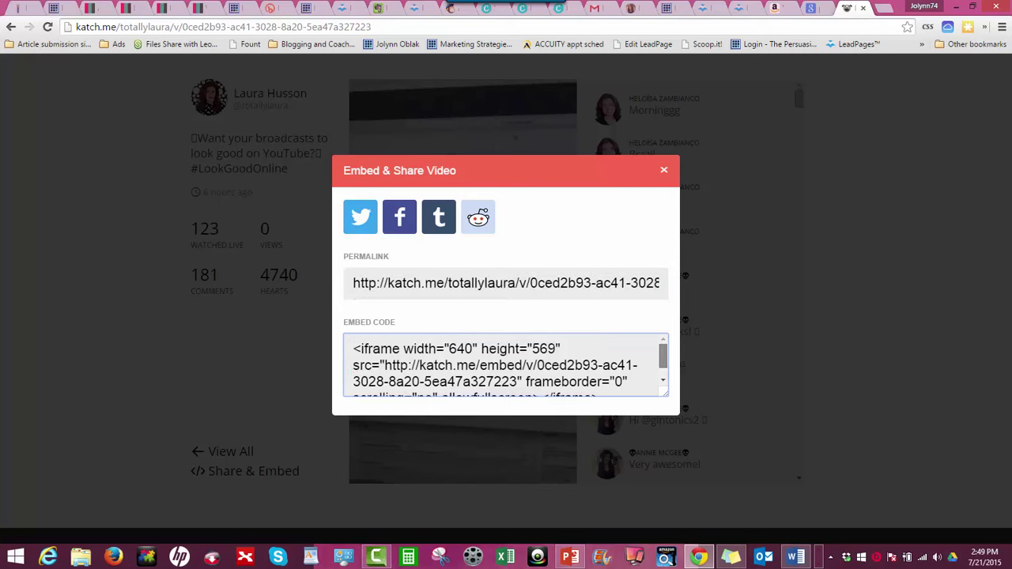
{"action": "scroll", "coordinate": [506, 365], "scroll_direction": "down", "scroll_amount": 1}
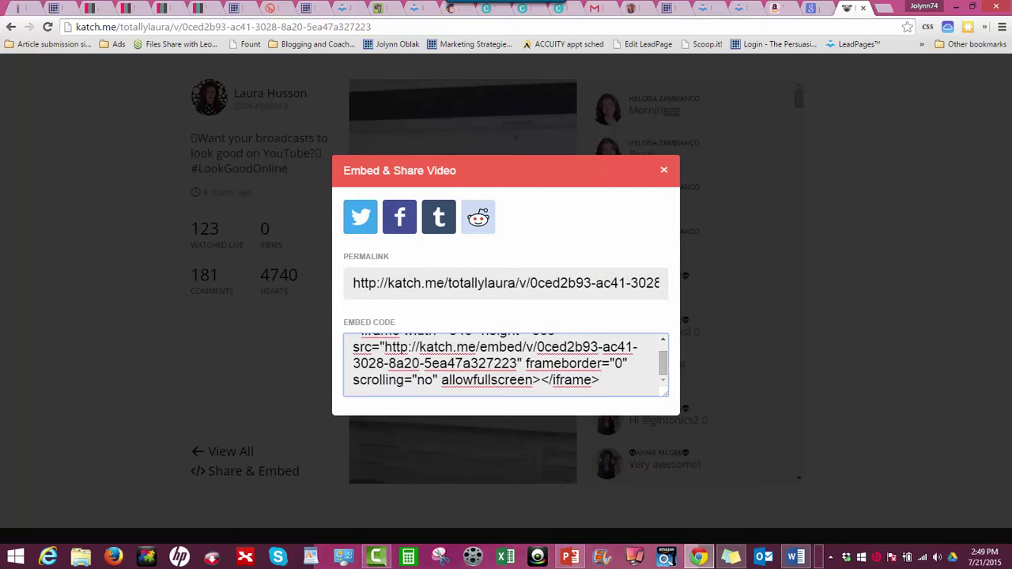
{"action": "key", "text": "ctrl+a"}
{"action": "scroll", "coordinate": [506, 366], "scroll_direction": "up", "scroll_amount": 1}
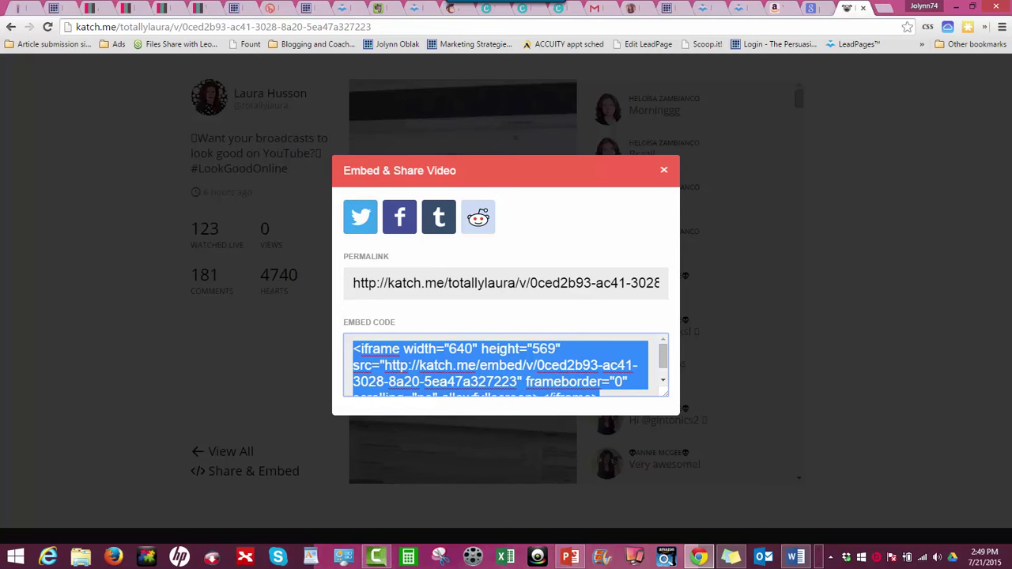
{"action": "key", "text": "Escape"}
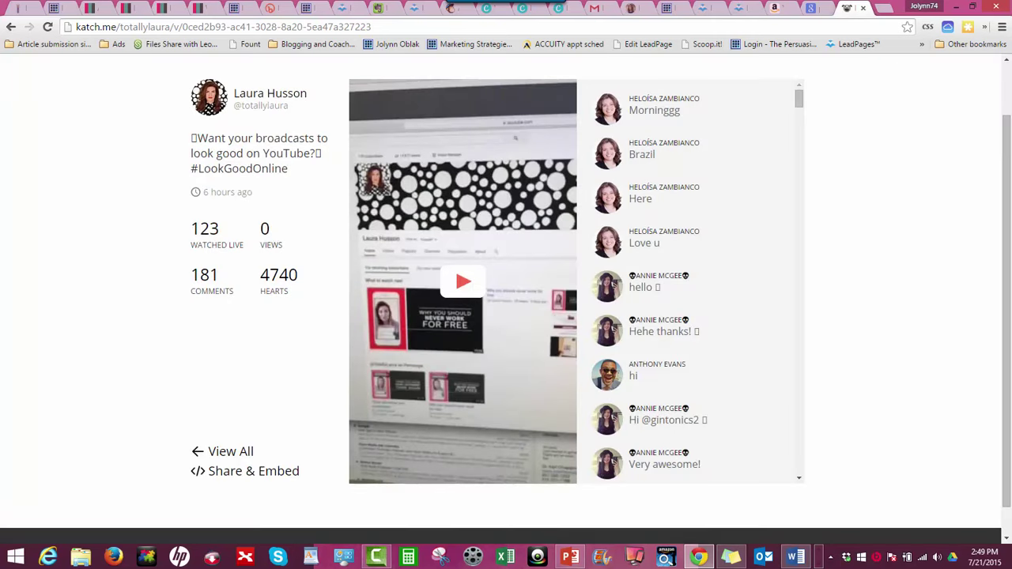
Play the saved broadcast, jump to 20:13, back to the start, and pause
{"action": "scroll", "coordinate": [506, 299], "scroll_direction": "up", "scroll_amount": 1}
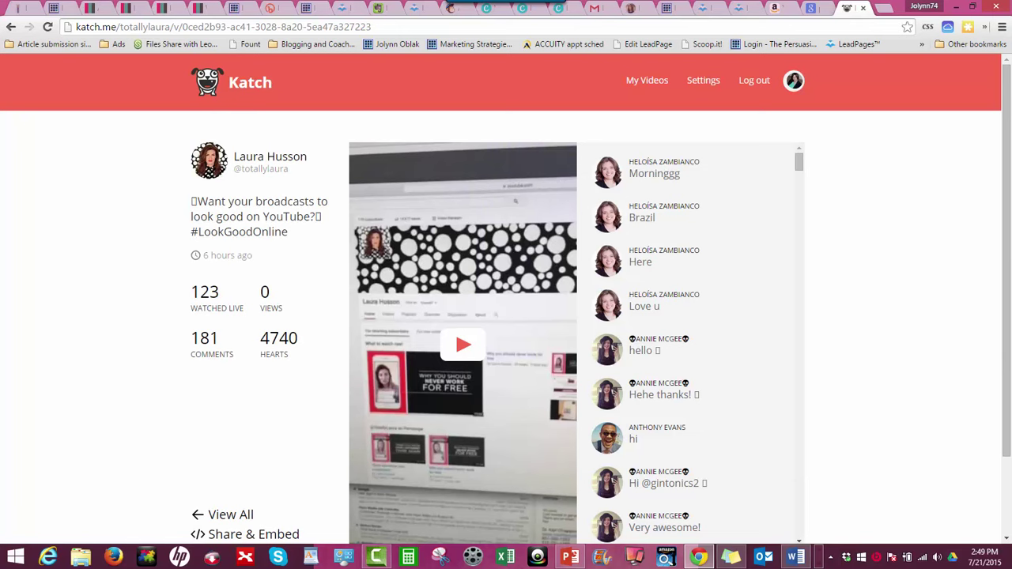
{"action": "scroll", "coordinate": [696, 339], "scroll_direction": "down", "scroll_amount": 3}
{"action": "left_click", "coordinate": [464, 344]}
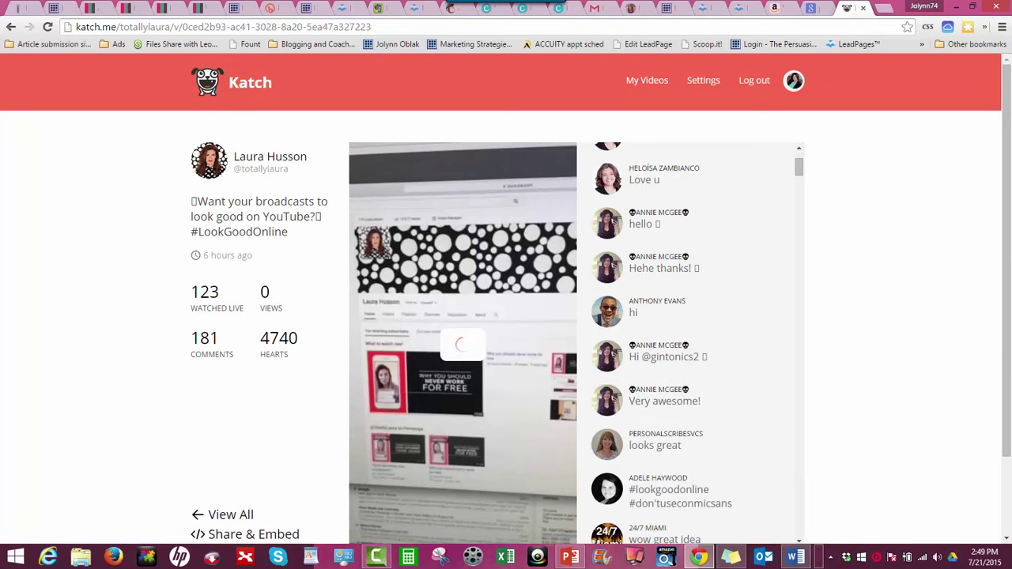
{"action": "scroll", "coordinate": [463, 344], "scroll_direction": "down", "scroll_amount": 1}
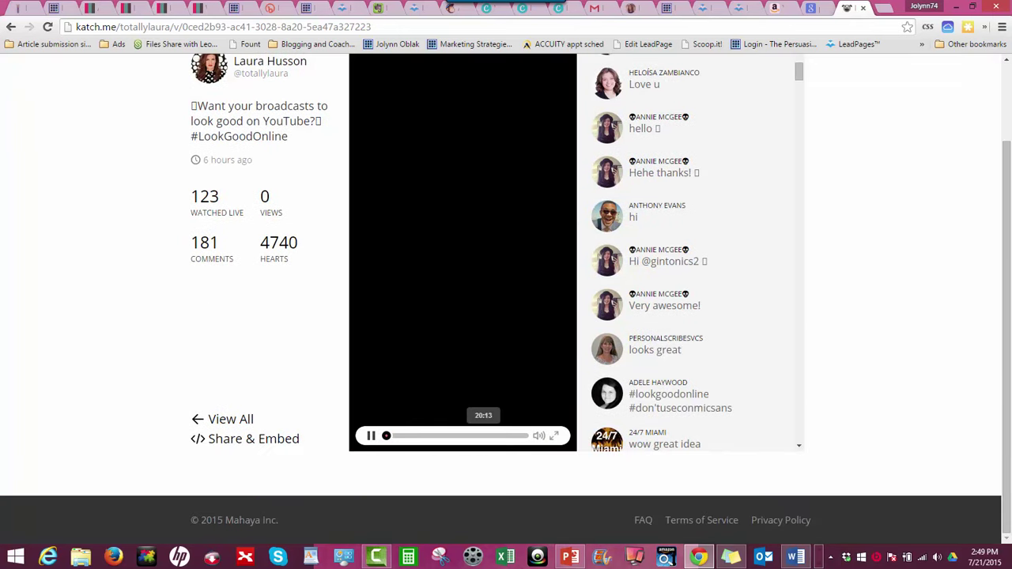
{"action": "left_click", "coordinate": [483, 435]}
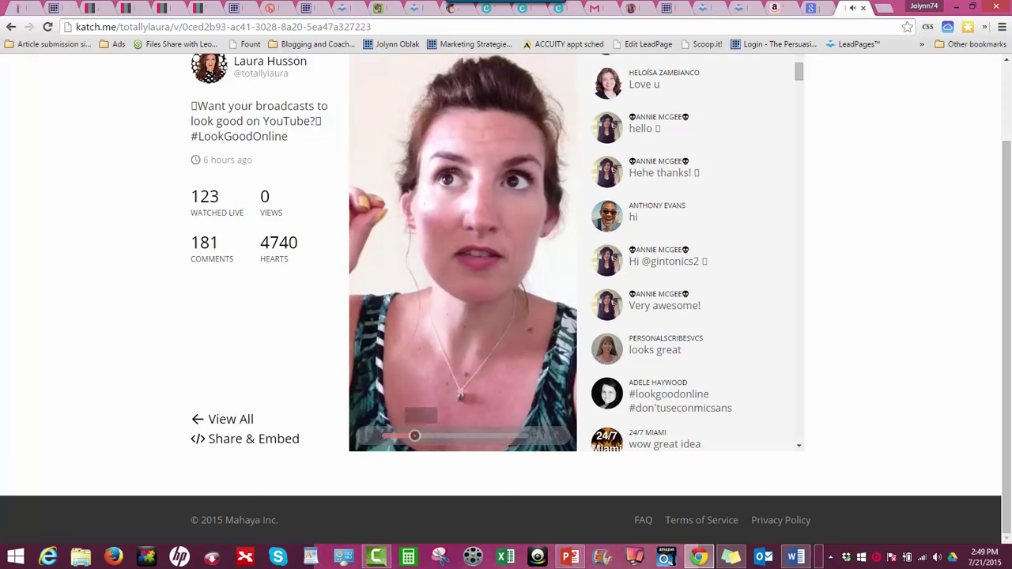
{"action": "left_click", "coordinate": [414, 436]}
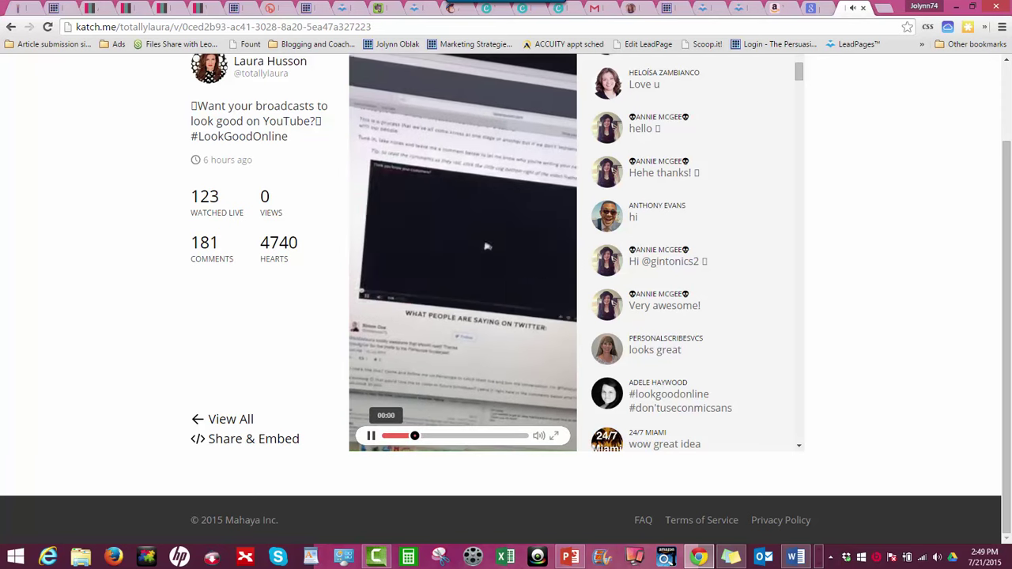
{"action": "left_click", "coordinate": [386, 435]}
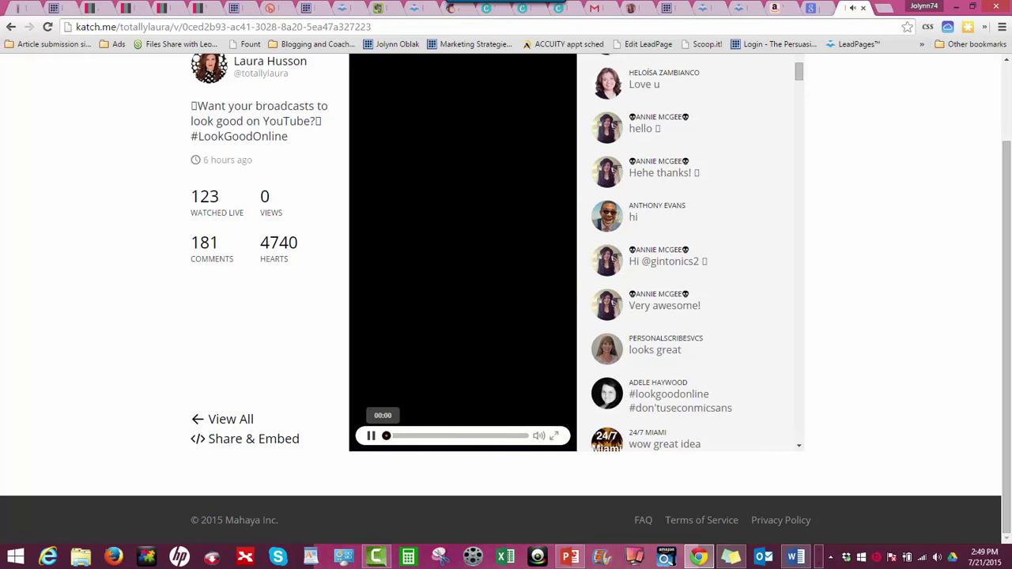
{"action": "left_click", "coordinate": [370, 436]}
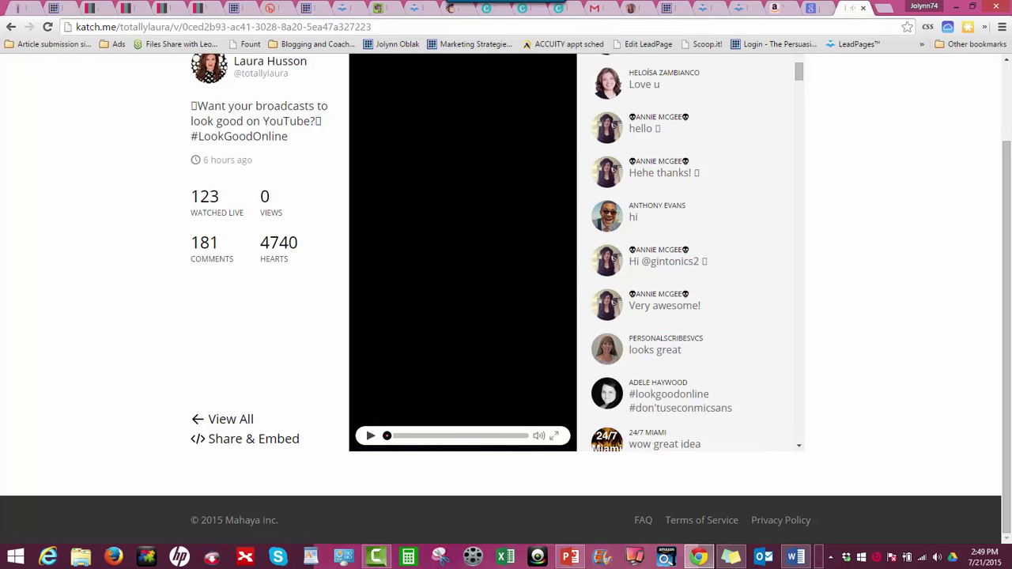
Resume, skip to about 03:42 and 08:51, pause, and go back to the profile grid
{"action": "left_click", "coordinate": [370, 435]}
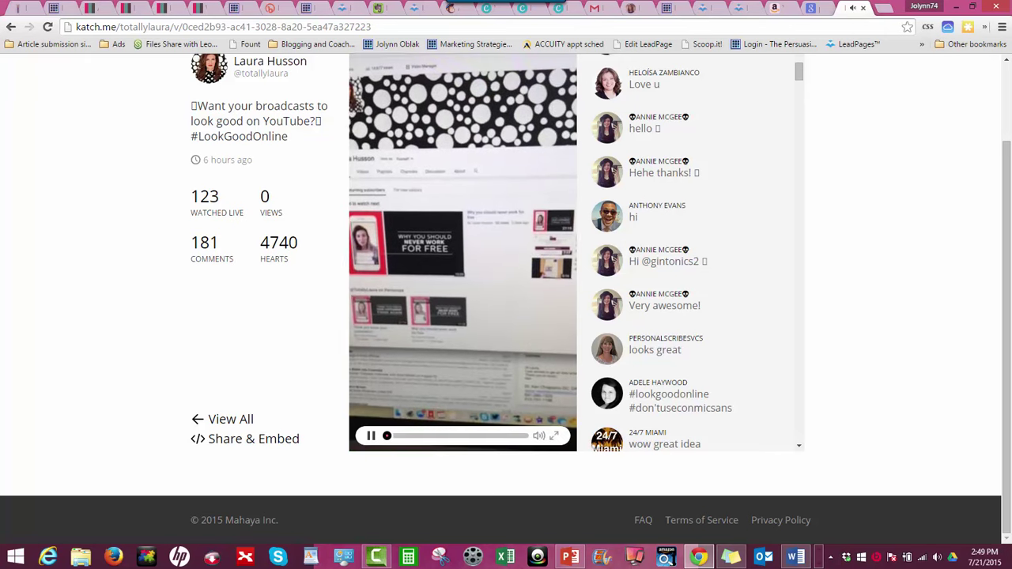
{"action": "left_click", "coordinate": [404, 435]}
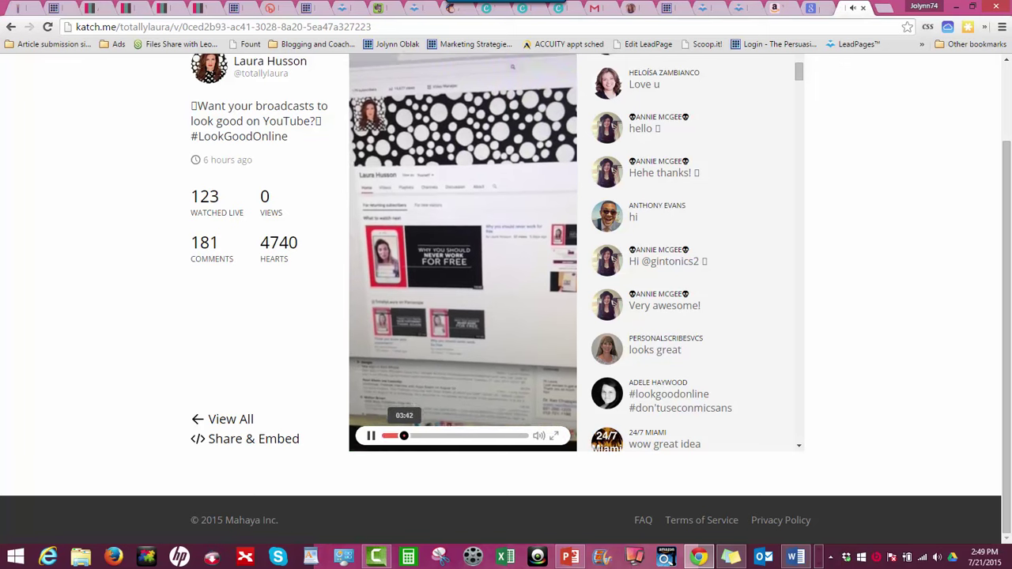
{"action": "left_click", "coordinate": [429, 435]}
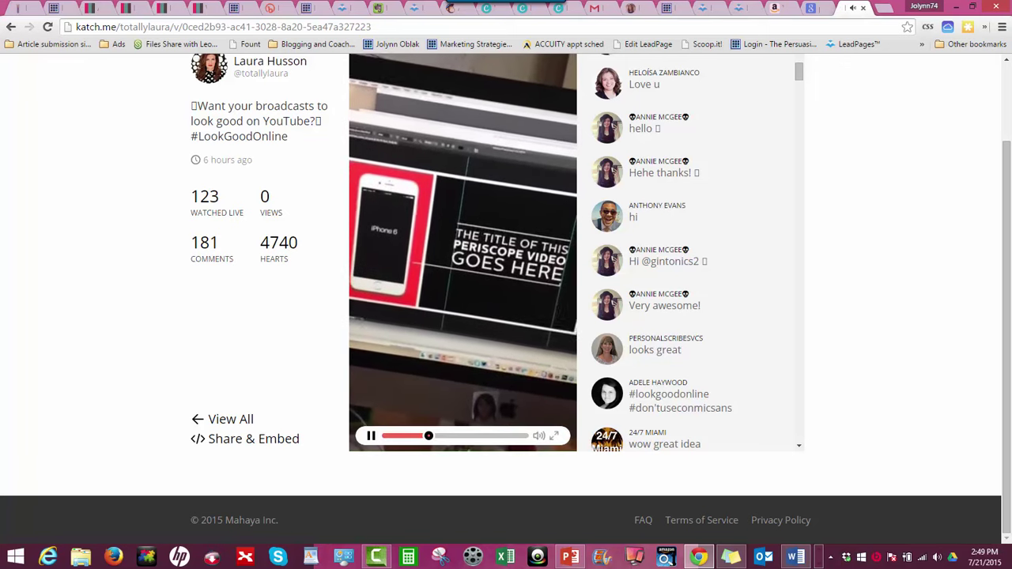
{"action": "left_click", "coordinate": [371, 435]}
{"action": "scroll", "coordinate": [229, 419], "scroll_direction": "up", "scroll_amount": 2}
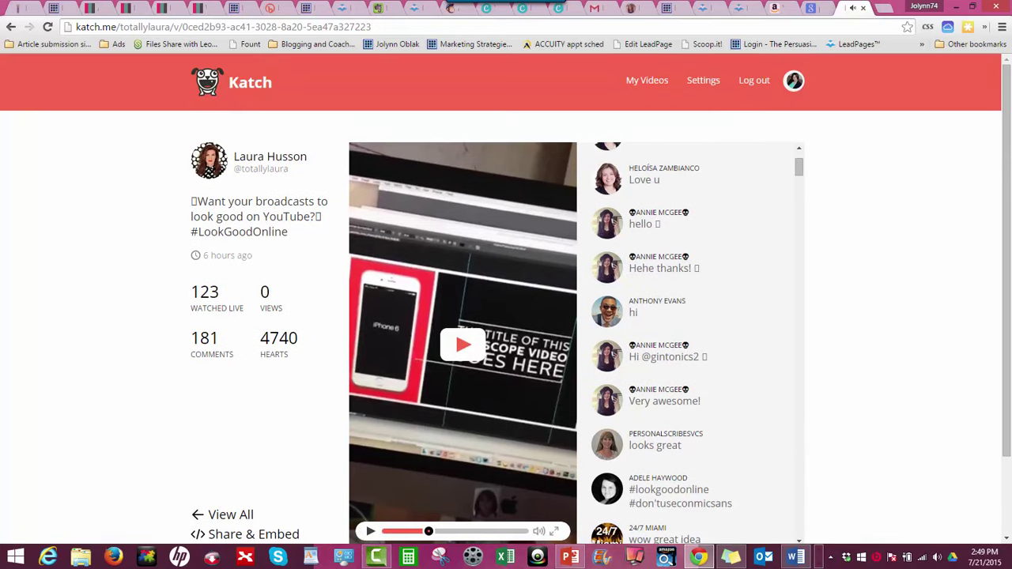
{"action": "left_click", "coordinate": [11, 27]}
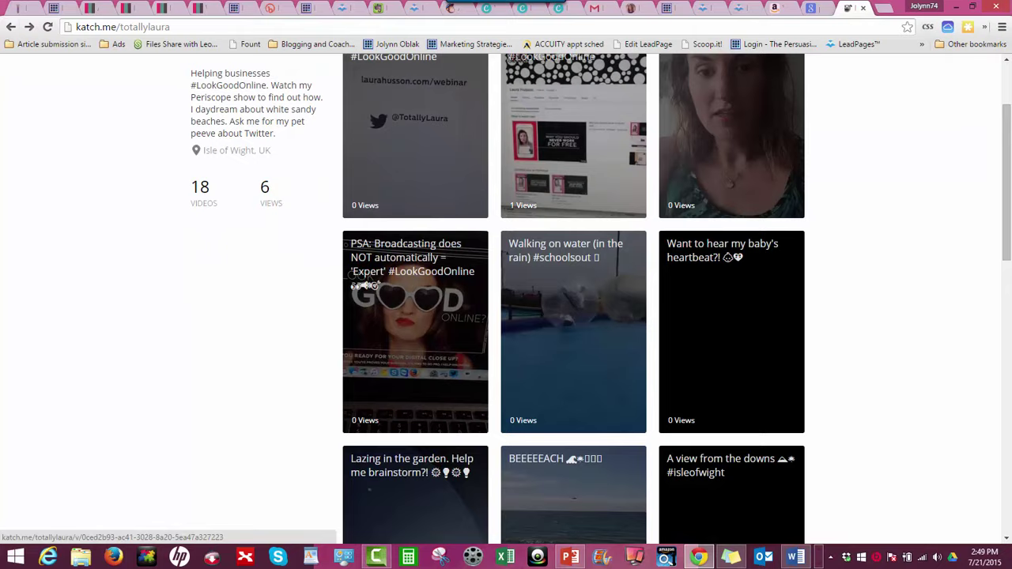
{"action": "scroll", "coordinate": [415, 317], "scroll_direction": "up", "scroll_amount": 2}
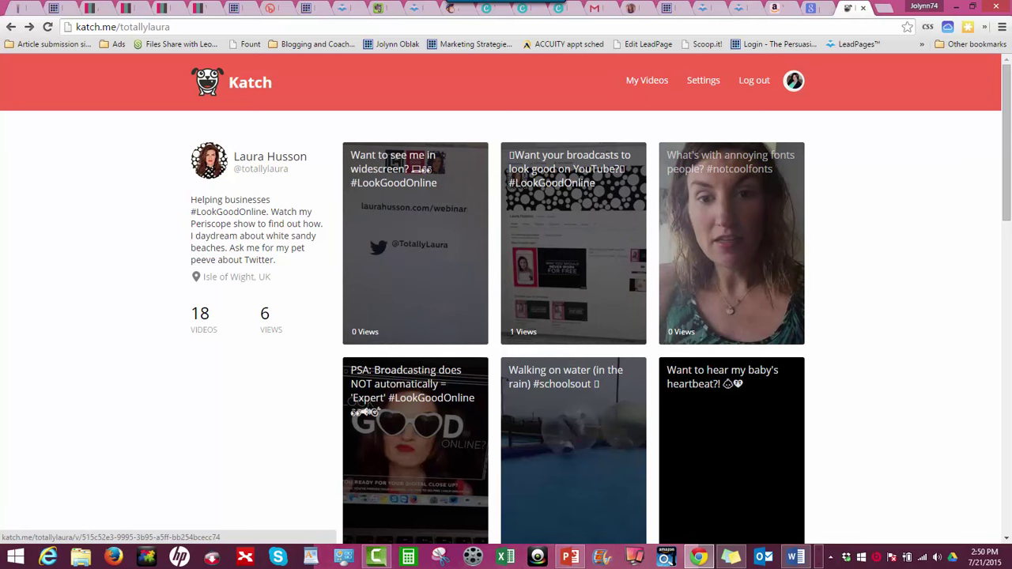
{"action": "scroll", "coordinate": [415, 269], "scroll_direction": "down", "scroll_amount": 2}
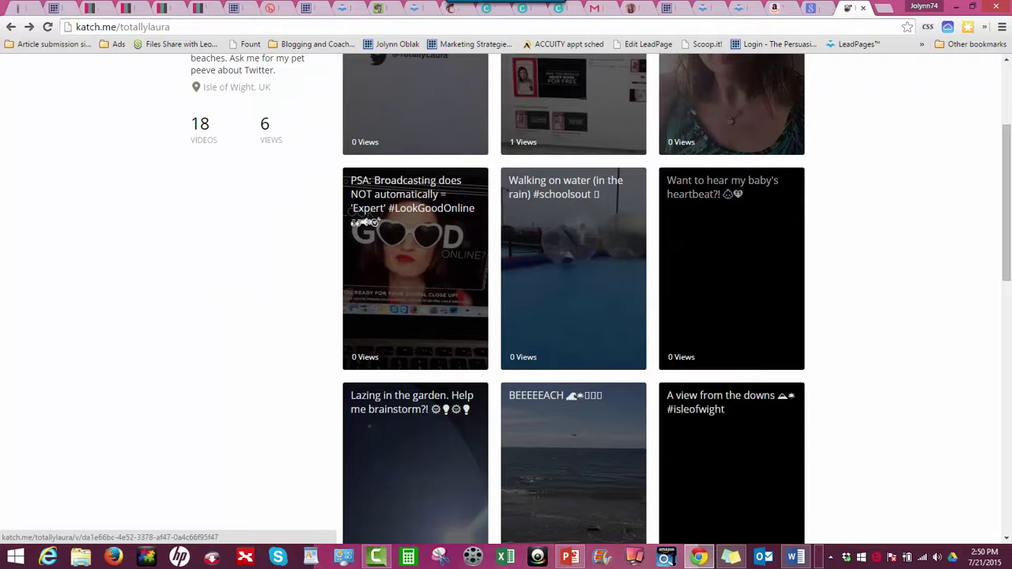
{"action": "scroll", "coordinate": [415, 268], "scroll_direction": "down", "scroll_amount": 8}
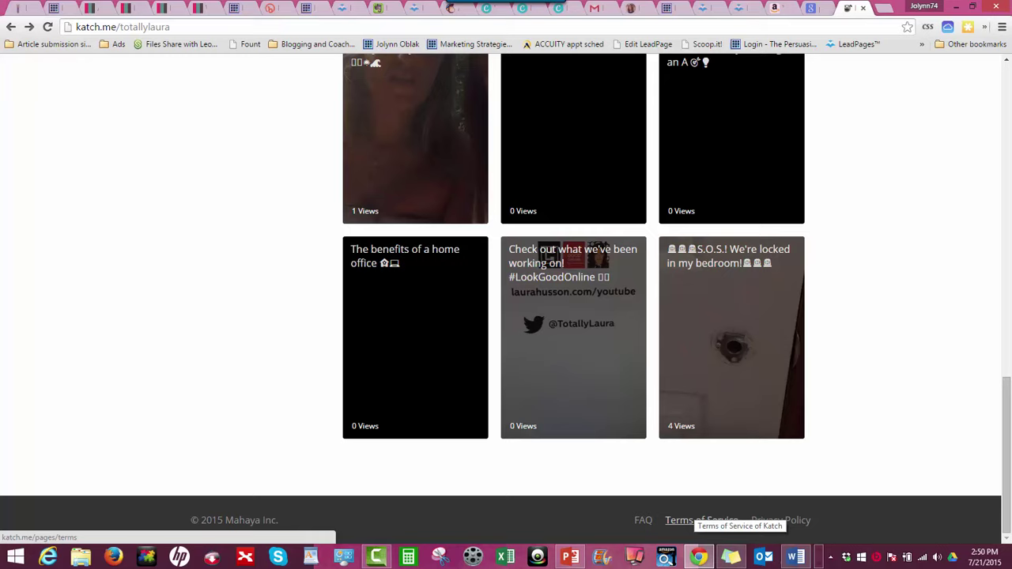
Open Katch.me's Terms of Service and read down through DMCA notices to Limitation of Liability
{"action": "left_click", "coordinate": [701, 519]}
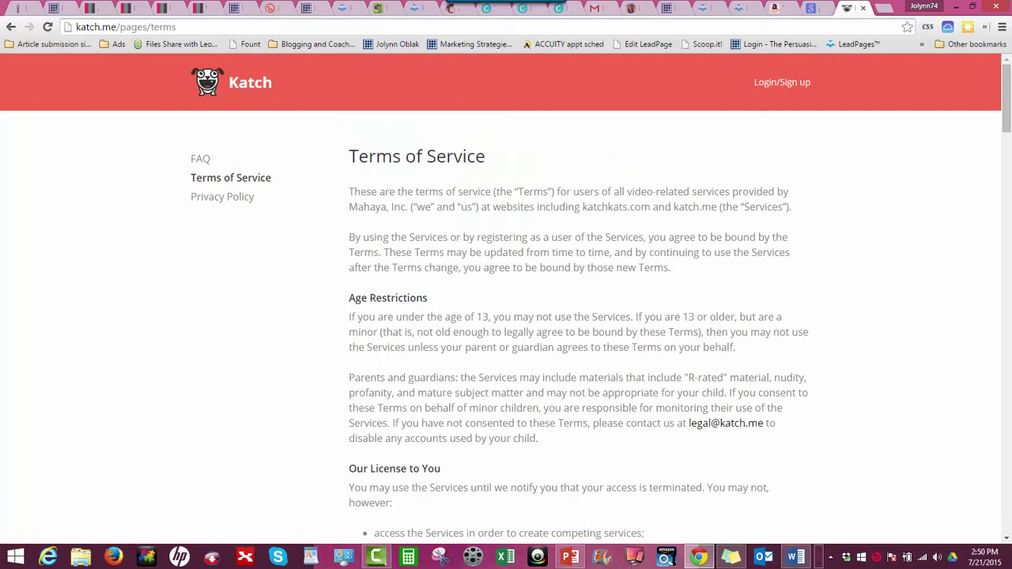
{"action": "scroll", "coordinate": [506, 316], "scroll_direction": "down", "scroll_amount": 4}
{"action": "scroll", "coordinate": [506, 316], "scroll_direction": "down", "scroll_amount": 4}
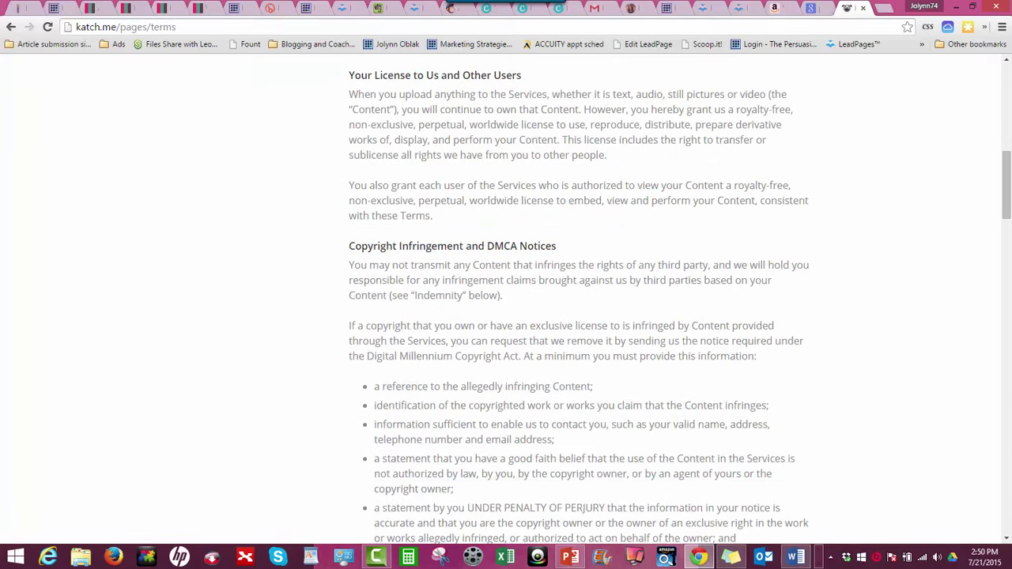
{"action": "scroll", "coordinate": [506, 316], "scroll_direction": "down", "scroll_amount": 1}
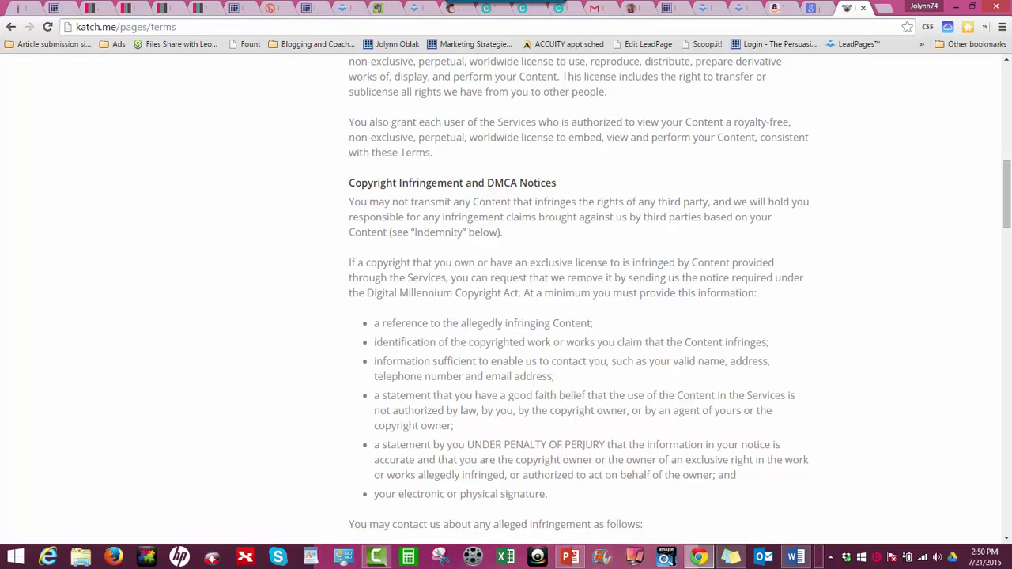
{"action": "scroll", "coordinate": [506, 317], "scroll_direction": "down", "scroll_amount": 3}
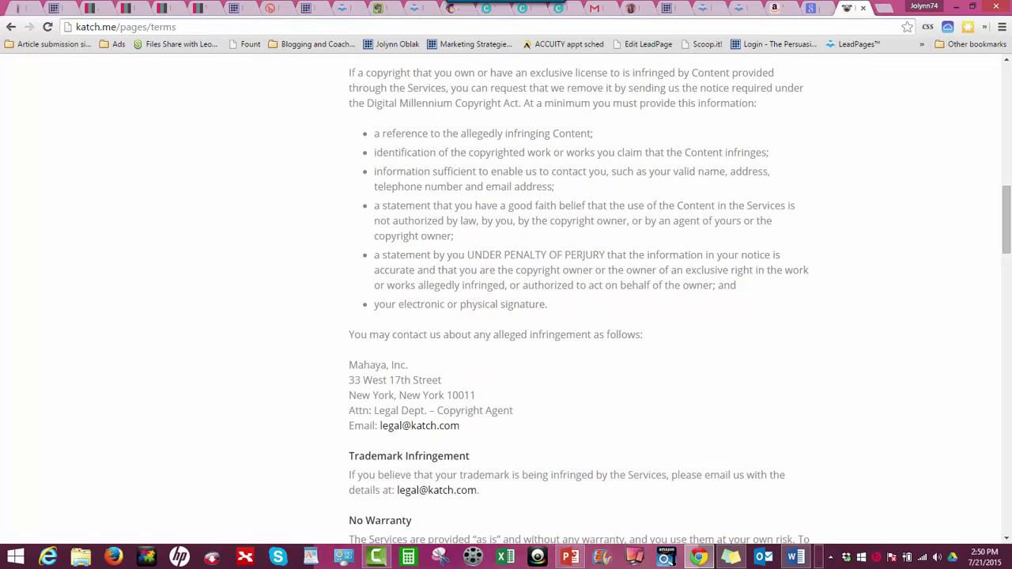
{"action": "scroll", "coordinate": [506, 316], "scroll_direction": "down", "scroll_amount": 3}
{"action": "scroll", "coordinate": [506, 316], "scroll_direction": "down", "scroll_amount": 5}
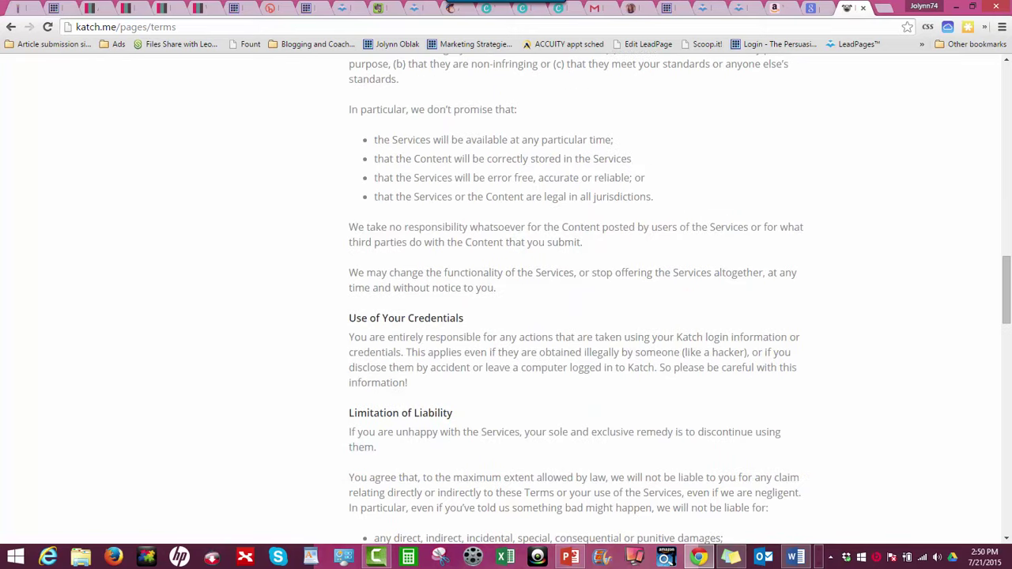
{"action": "scroll", "coordinate": [506, 316], "scroll_direction": "down", "scroll_amount": 6}
{"action": "scroll", "coordinate": [506, 316], "scroll_direction": "up", "scroll_amount": 6}
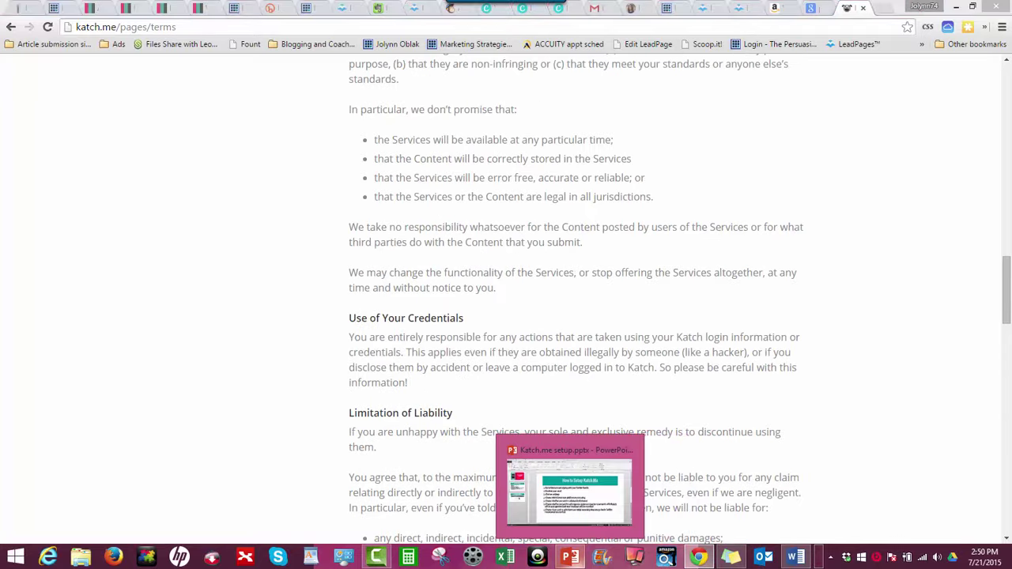
Bring the Katch.me setup presentation forward, flipping between Chrome and PowerPoint, ending on slide 3
{"action": "left_click", "coordinate": [569, 557]}
{"action": "key", "text": "alt+Tab"}
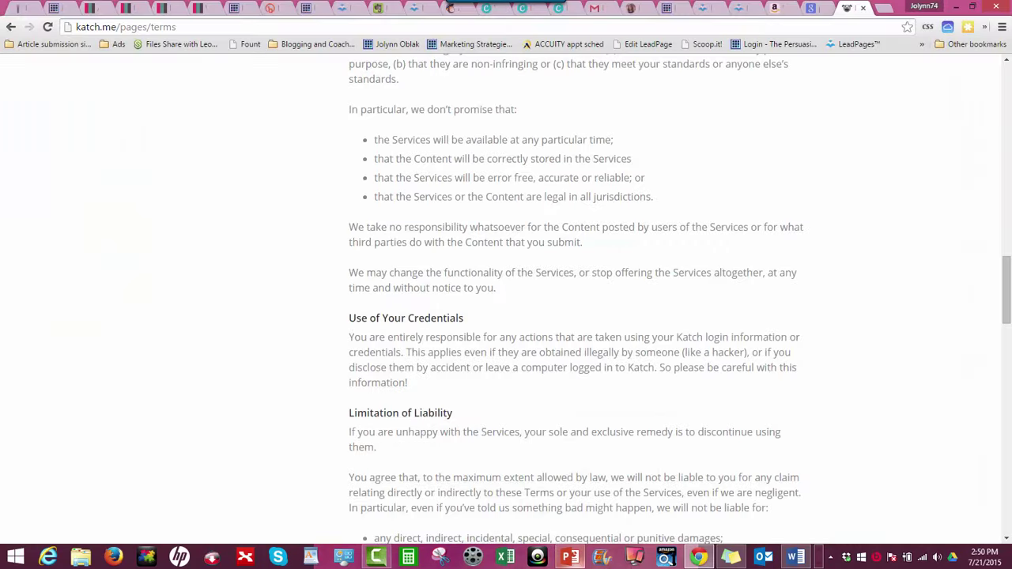
{"action": "key", "text": "alt+Tab"}
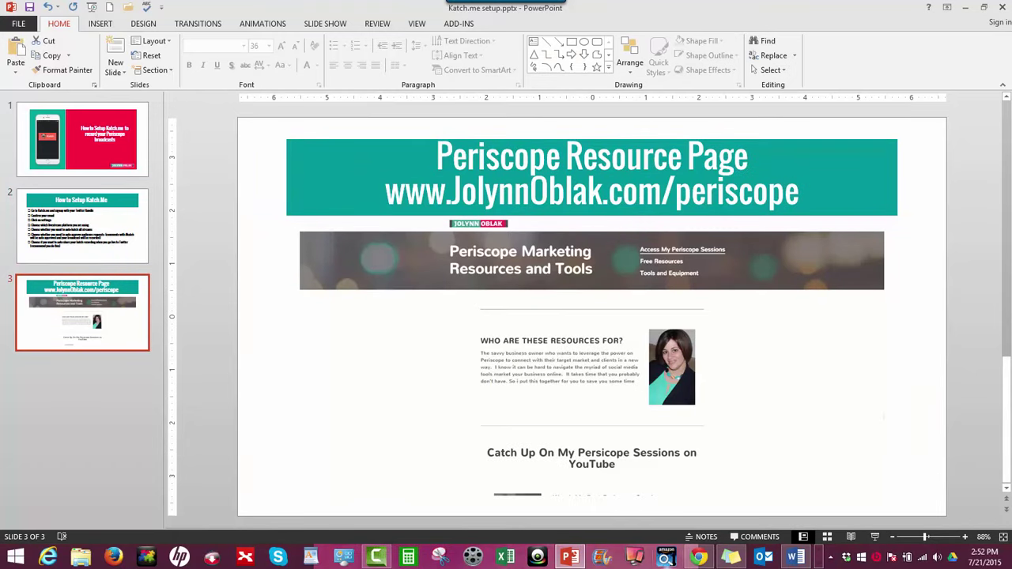
{"action": "mouse_move", "coordinate": [376, 556]}
{"action": "left_click", "coordinate": [376, 484]}
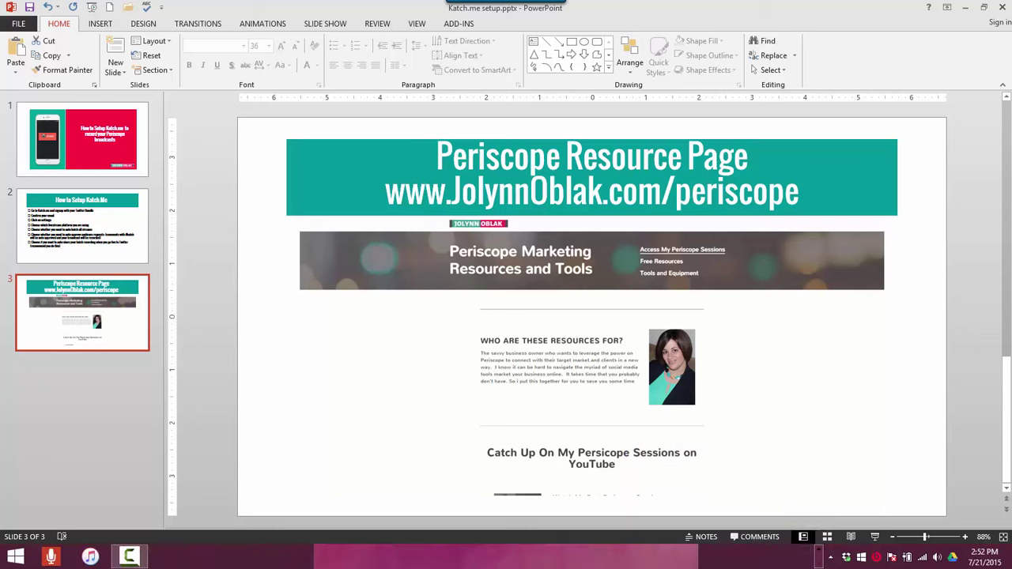
{"action": "left_click", "coordinate": [128, 557]}
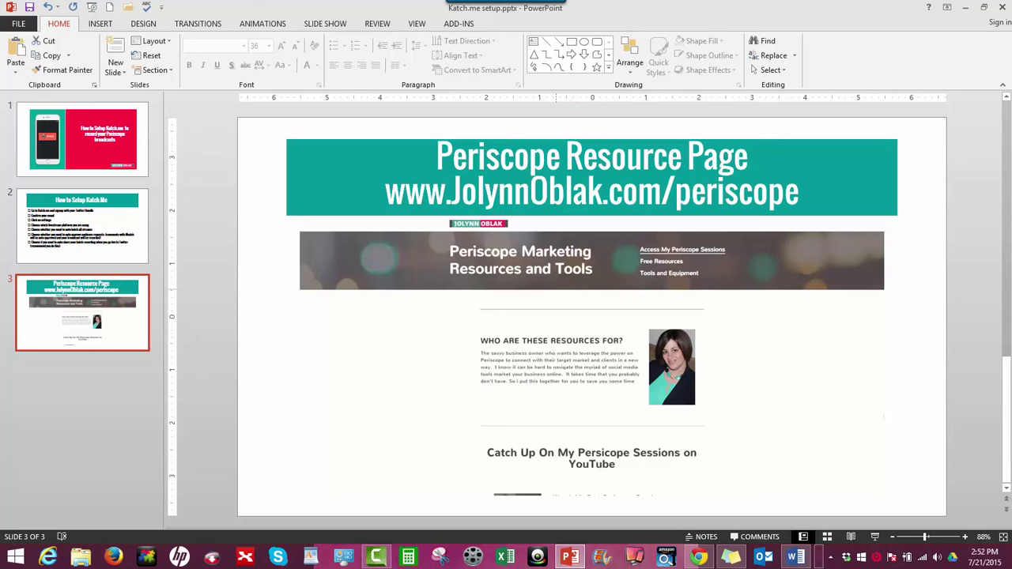
{"action": "key", "text": "Escape"}
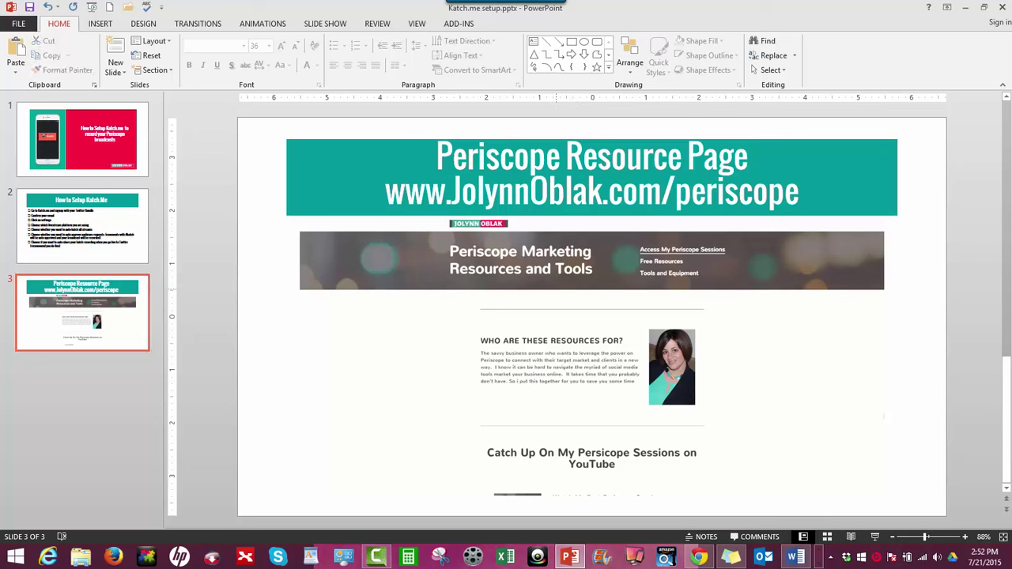